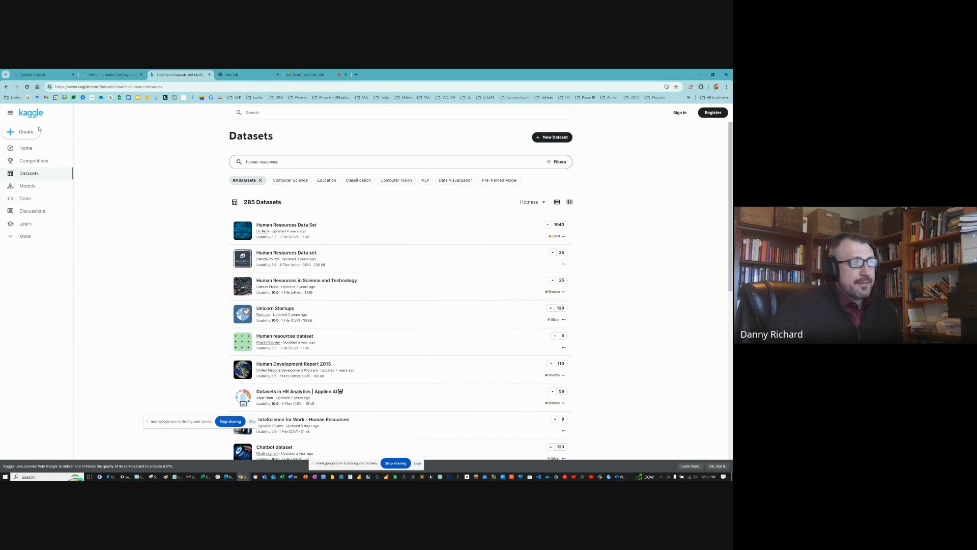
# Go from the Kaggle home page to the datasets section and sign in with the email option
pyautogui.click(31, 114)
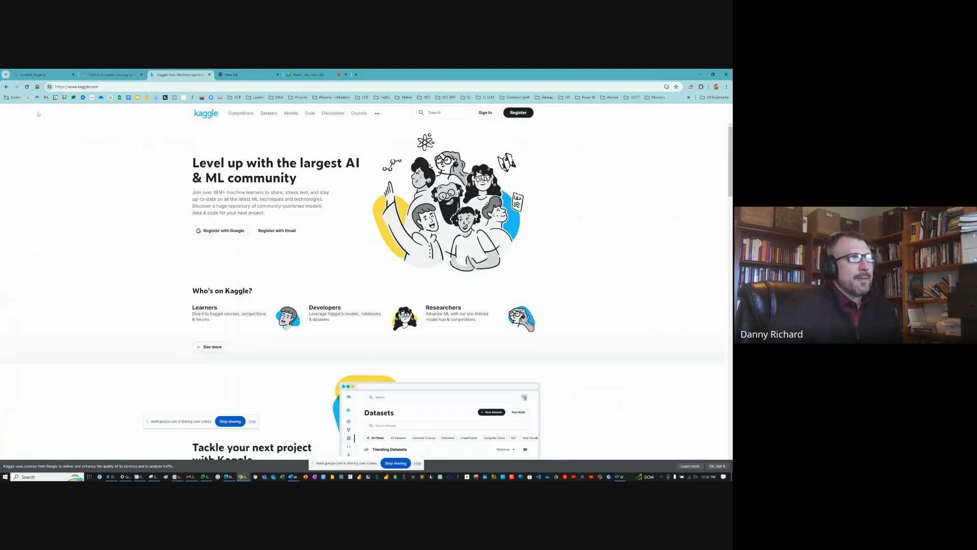
pyautogui.click(261, 116)
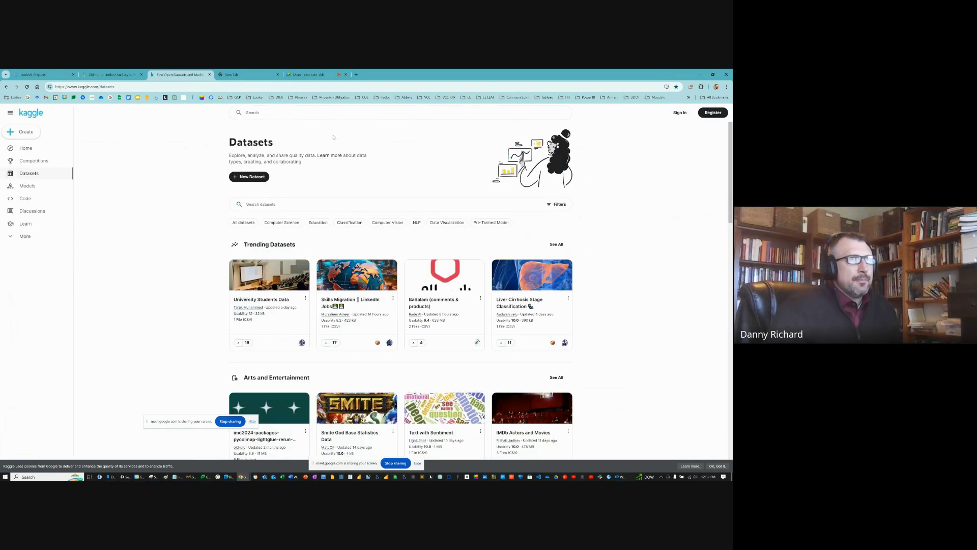
pyautogui.click(680, 113)
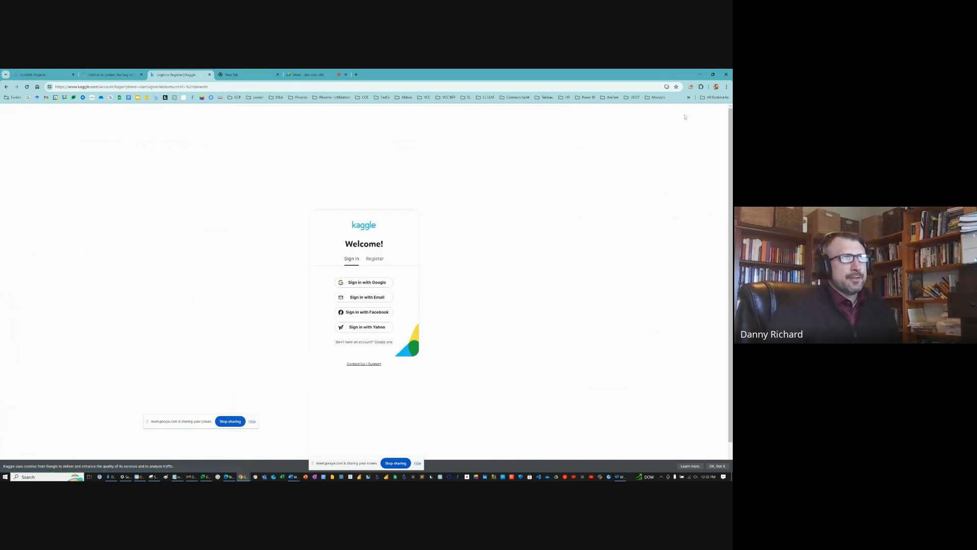
pyautogui.click(364, 297)
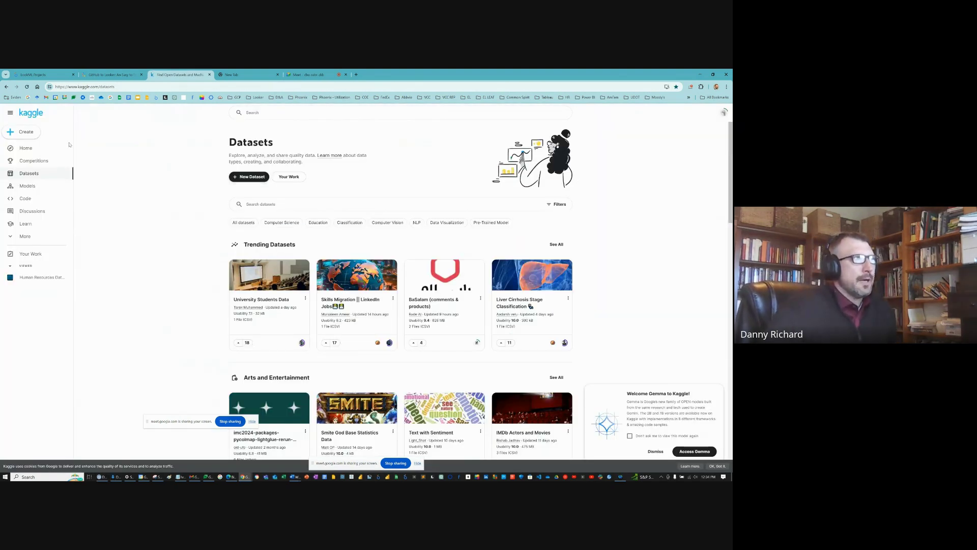
# Search the datasets for "human resources" and open the Human Resources Data Set updated 30 January 2023
pyautogui.click(260, 204)
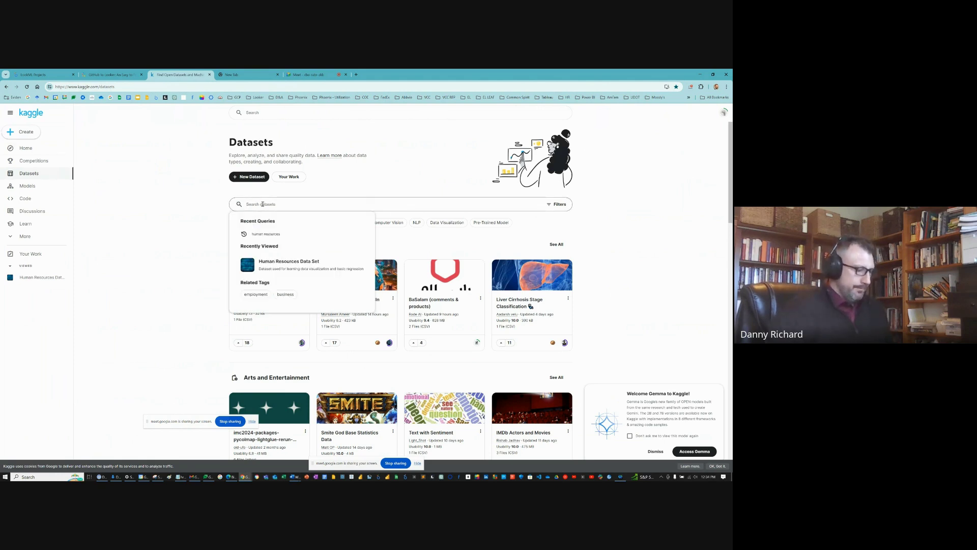
pyautogui.write('human r')
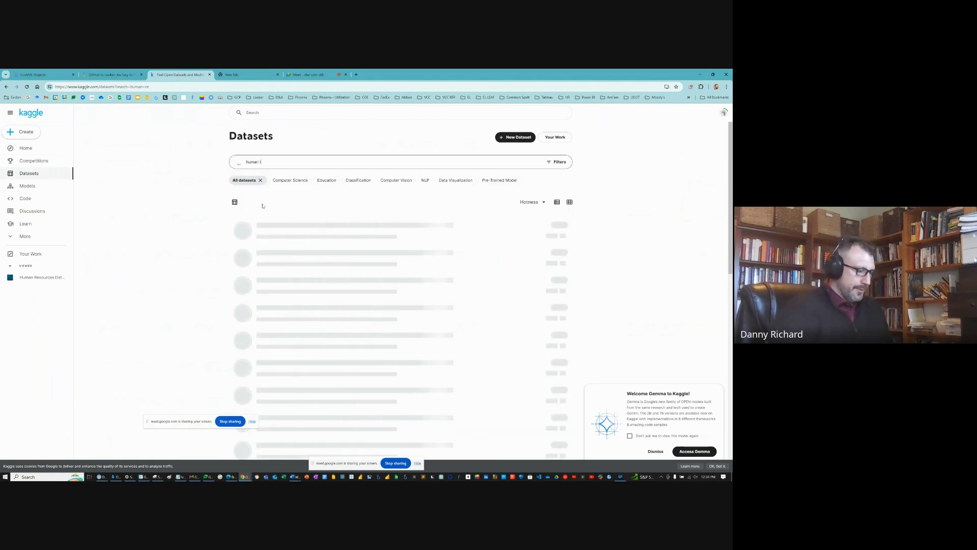
pyautogui.write('esources')
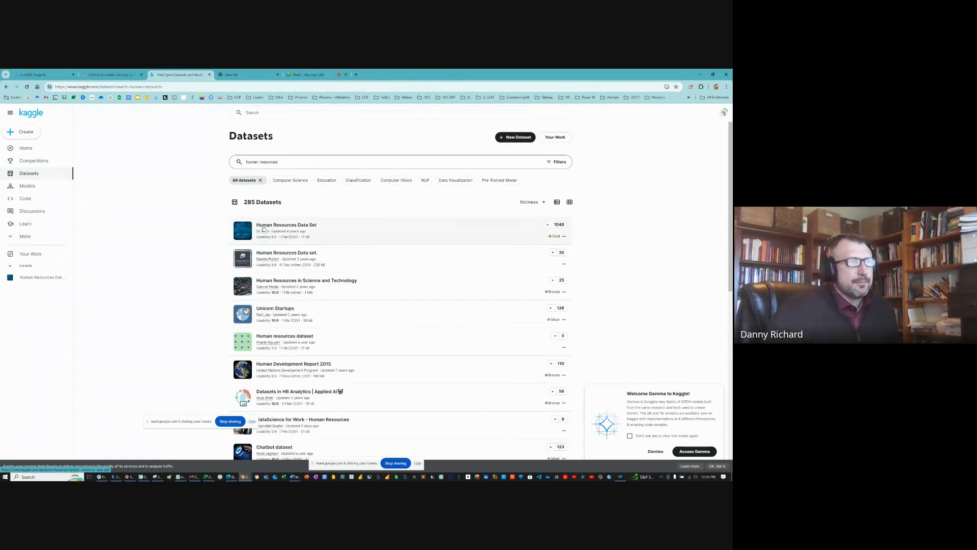
pyautogui.click(263, 228)
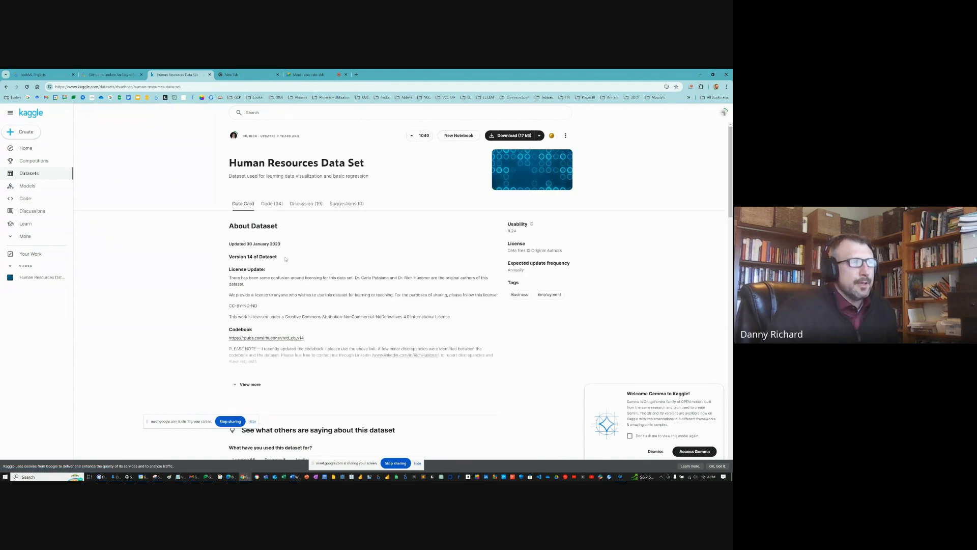
# Review the Human Resources Data Set page, including its CSV preview, metadata, activity overview, related notebooks and similar datasets
pyautogui.scroll(-6, 285, 259)
pyautogui.scroll(-1, 286, 261)
pyautogui.scroll(-5, 287, 259)
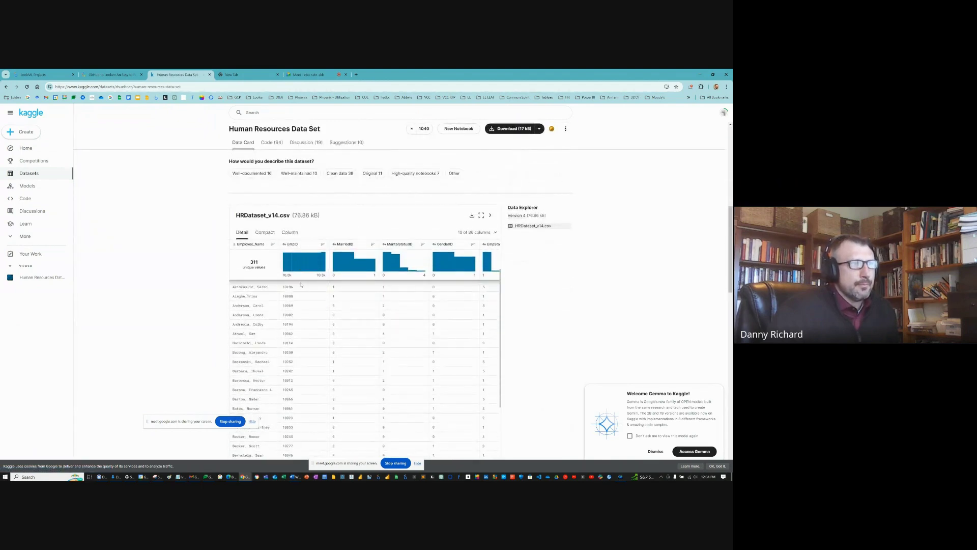
pyautogui.scroll(-3, 435, 283)
pyautogui.scroll(-2, 555, 316)
pyautogui.scroll(-3, 555, 316)
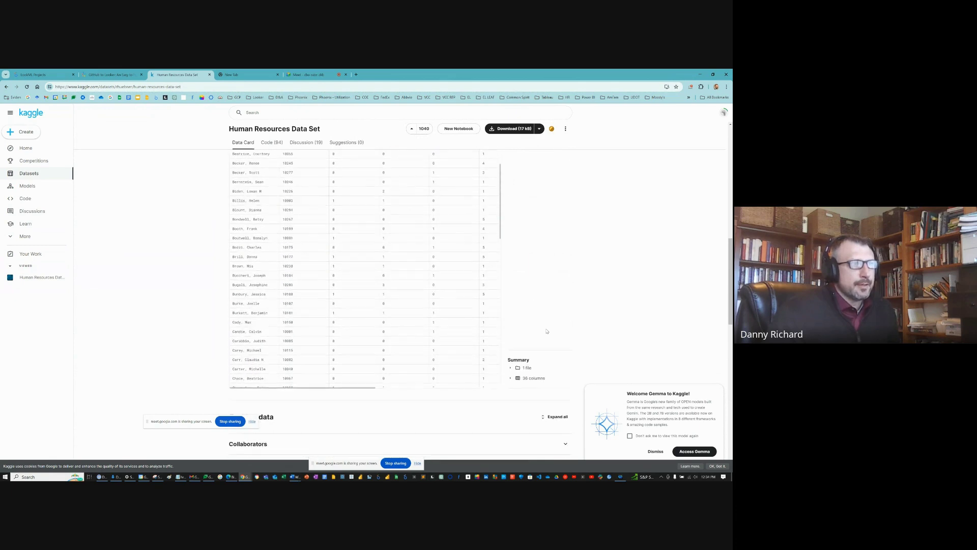
pyautogui.scroll(-3, 545, 332)
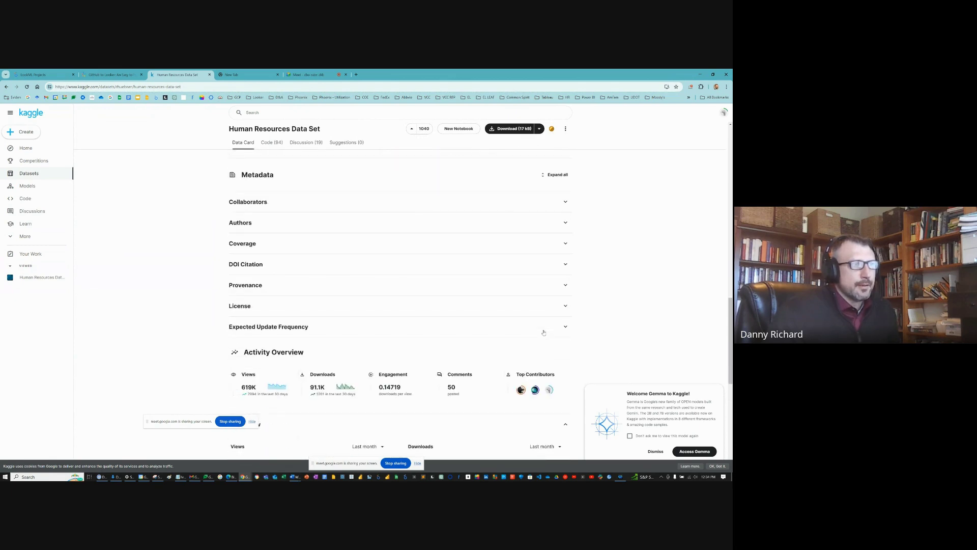
pyautogui.scroll(-1, 544, 333)
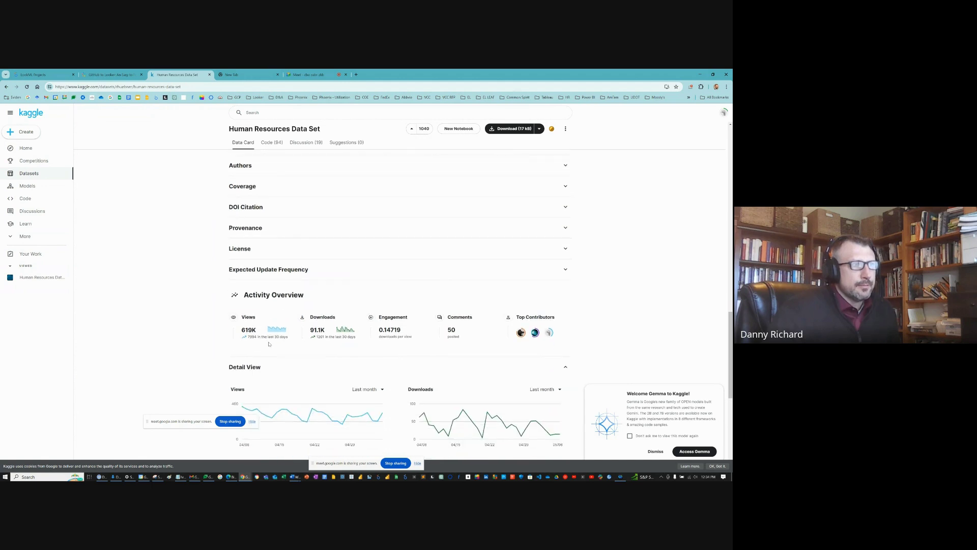
pyautogui.scroll(-1, 410, 346)
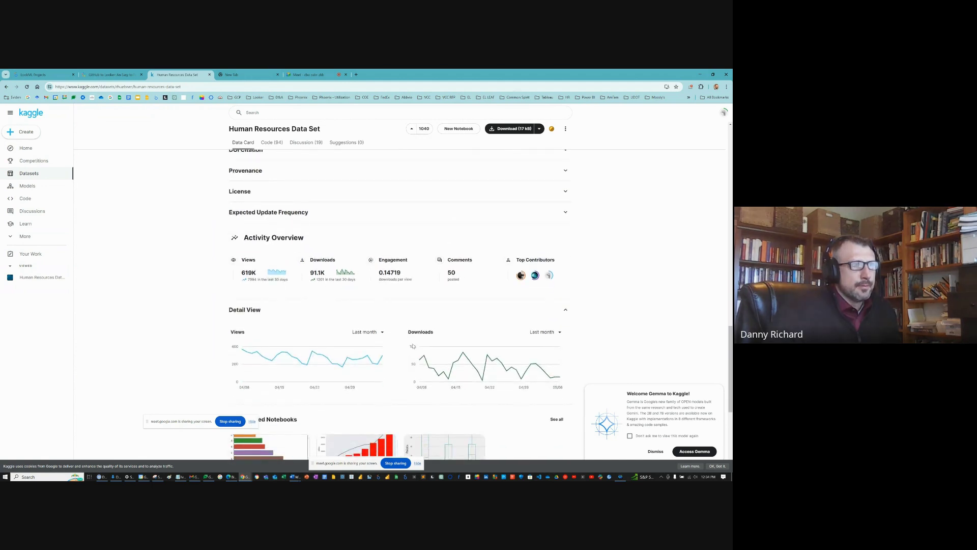
pyautogui.scroll(-2, 410, 346)
pyautogui.scroll(-1, 413, 347)
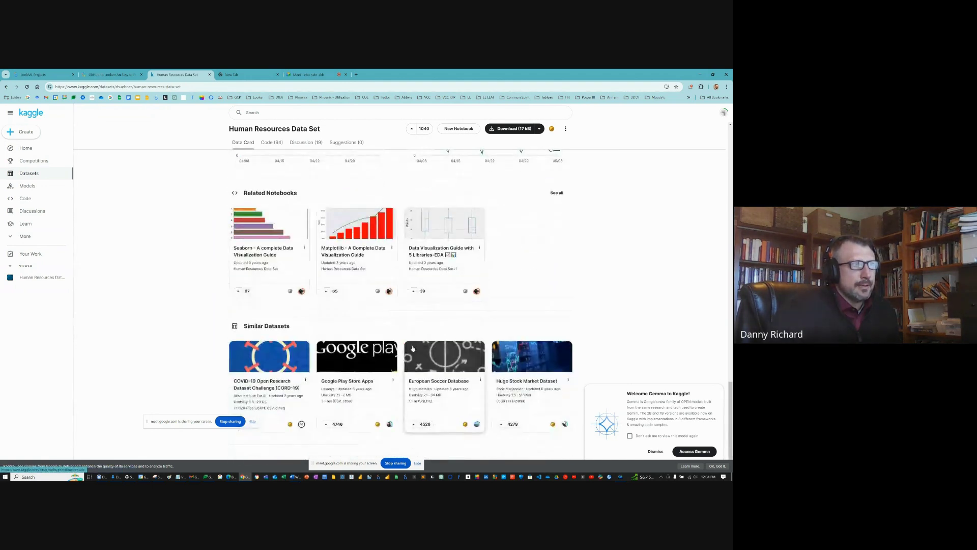
pyautogui.scroll(15, 399, 351)
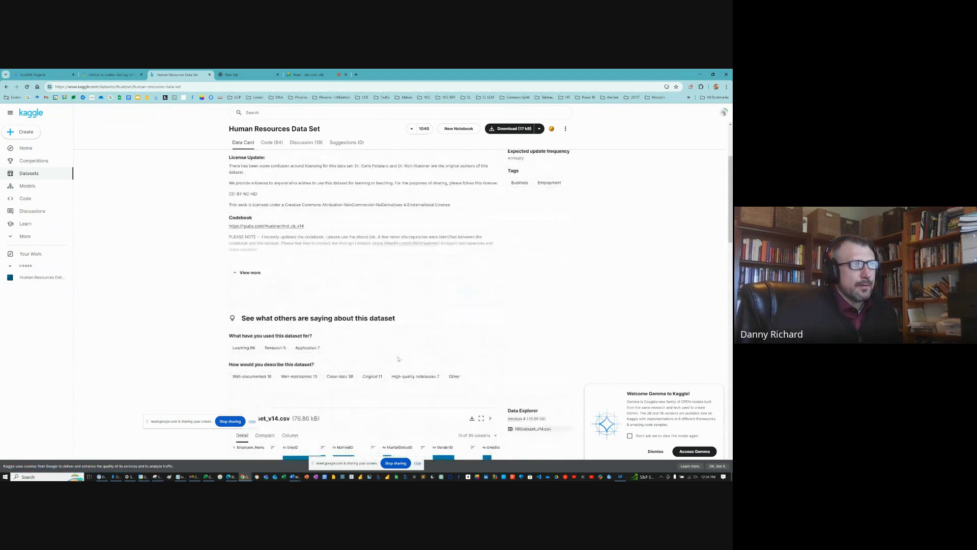
pyautogui.scroll(2, 399, 358)
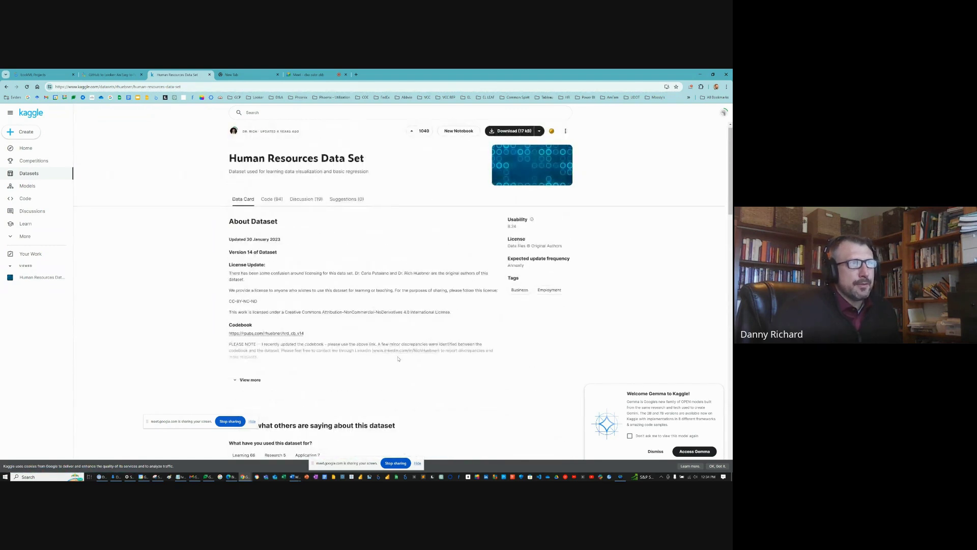
# Download the Human Resources Data Set archive and extract it to the suggested Downloads subfolder
pyautogui.click(517, 138)
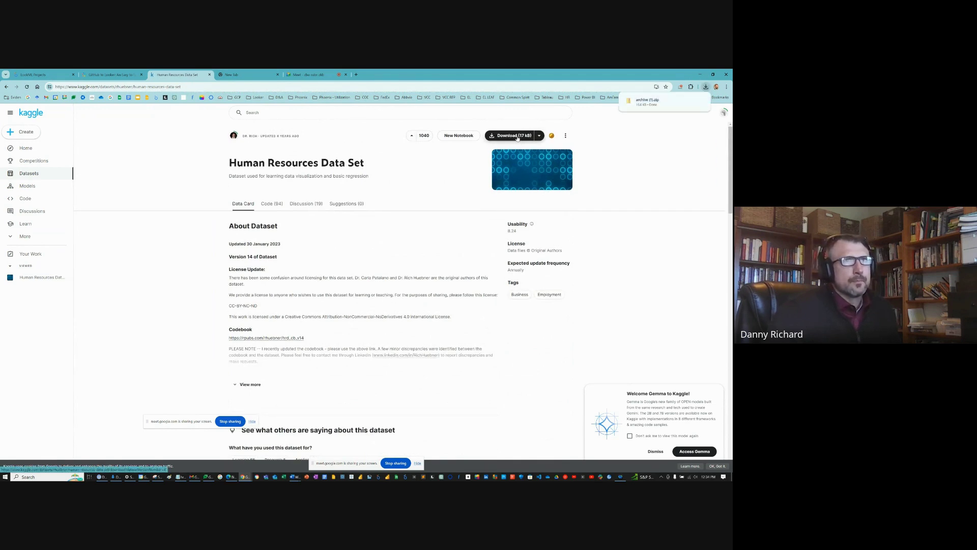
pyautogui.click(647, 102)
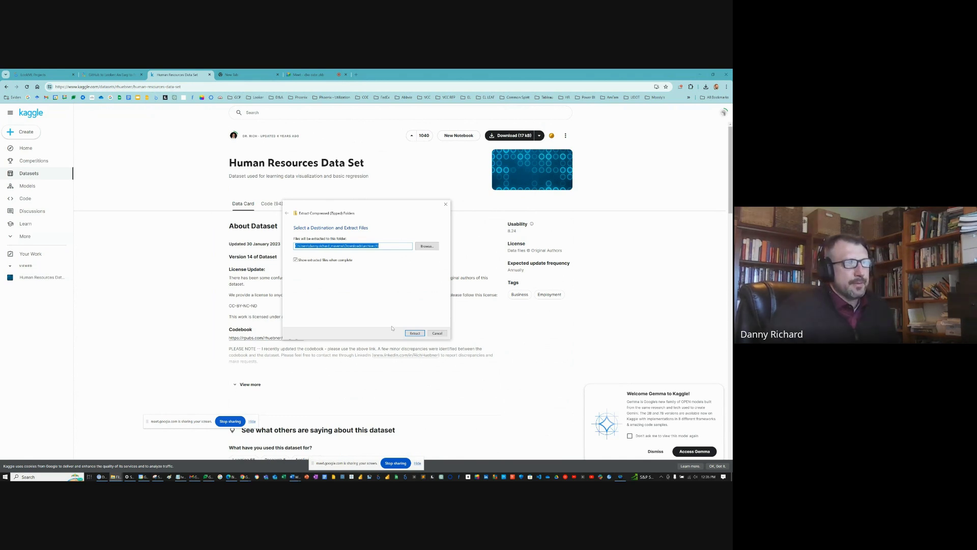
pyautogui.click(414, 333)
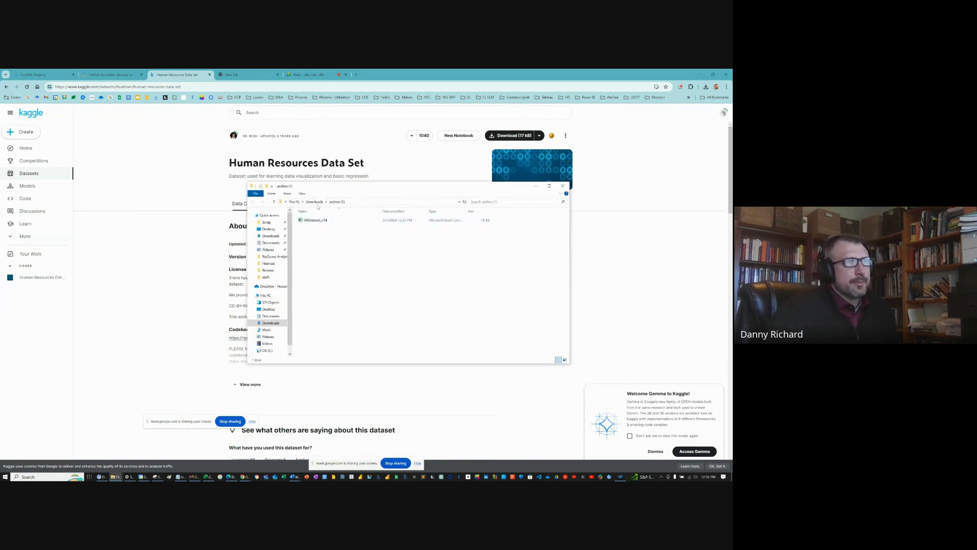
# Open the extracted HRDataset_v14 file in Excel and maximize its window, clearing the dialogs that cover the data
pyautogui.click(312, 223)
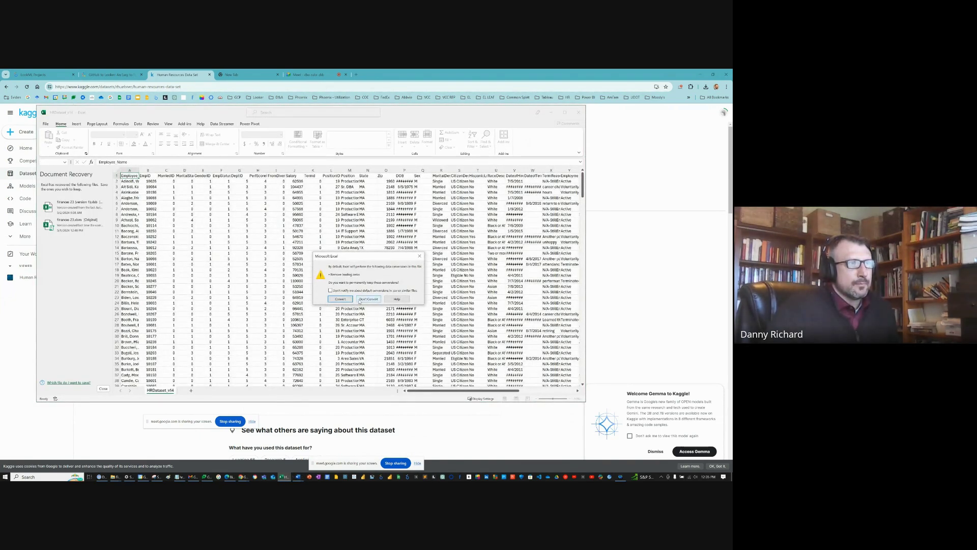
pyautogui.click(340, 300)
pyautogui.click(565, 112)
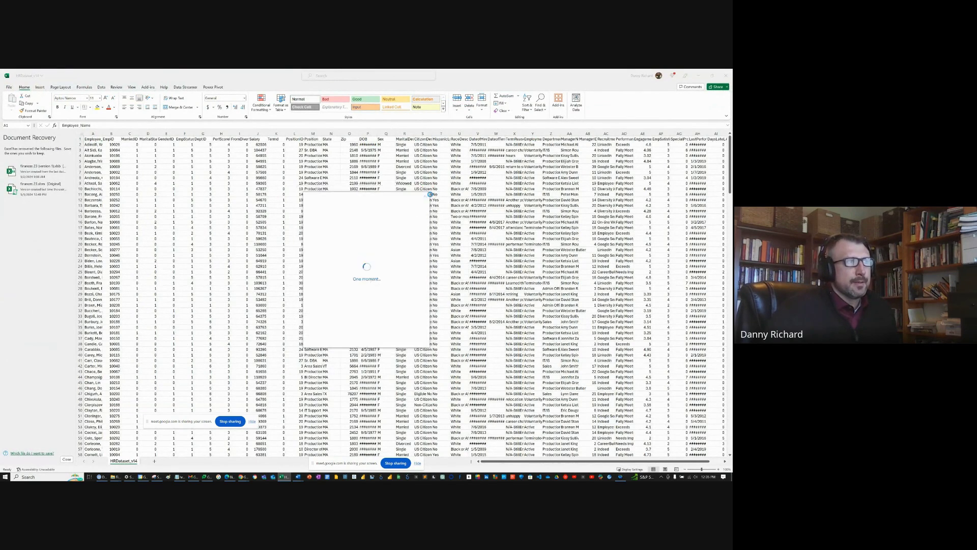
pyautogui.click(428, 191)
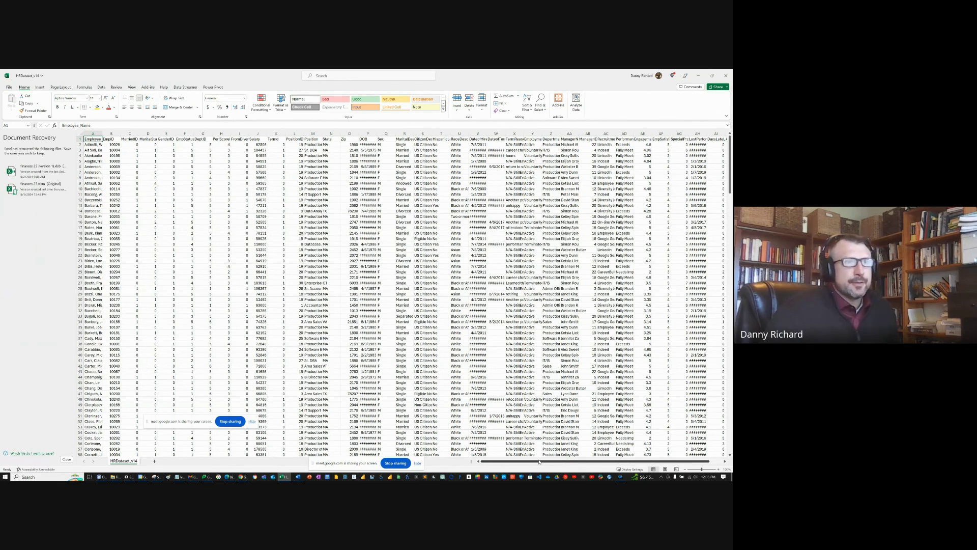
# Examine the rows and columns of the HRDataset_v14 sheet from the first record to the last and across all fields
pyautogui.scroll(-20, 565, 375)
pyautogui.scroll(-20, 565, 375)
pyautogui.scroll(-6, 575, 378)
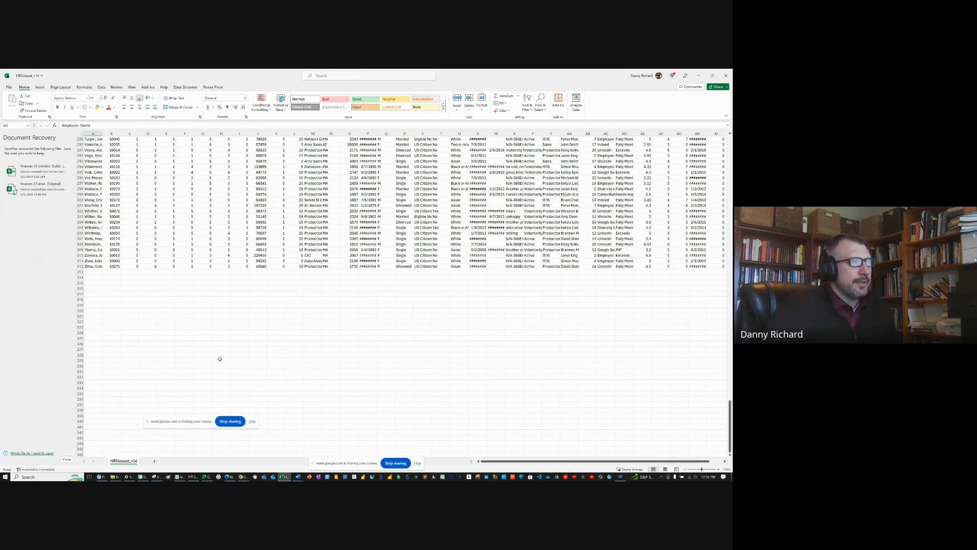
pyautogui.scroll(8, 223, 355)
pyautogui.scroll(20, 223, 356)
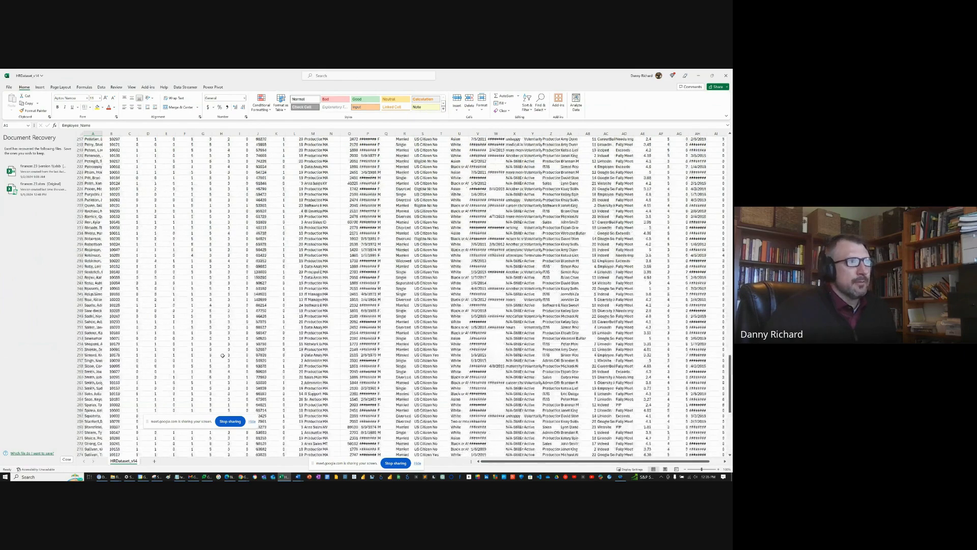
pyautogui.scroll(20, 222, 356)
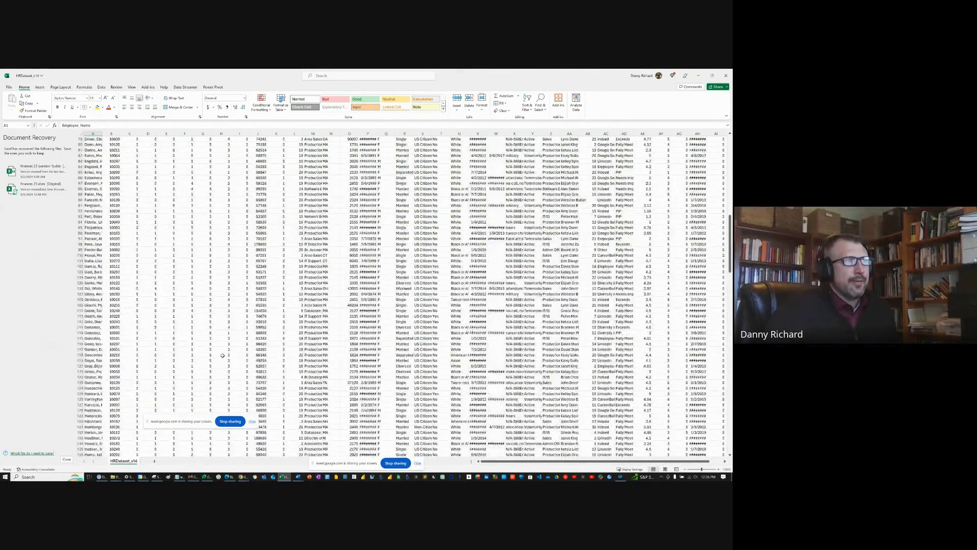
pyautogui.scroll(20, 222, 355)
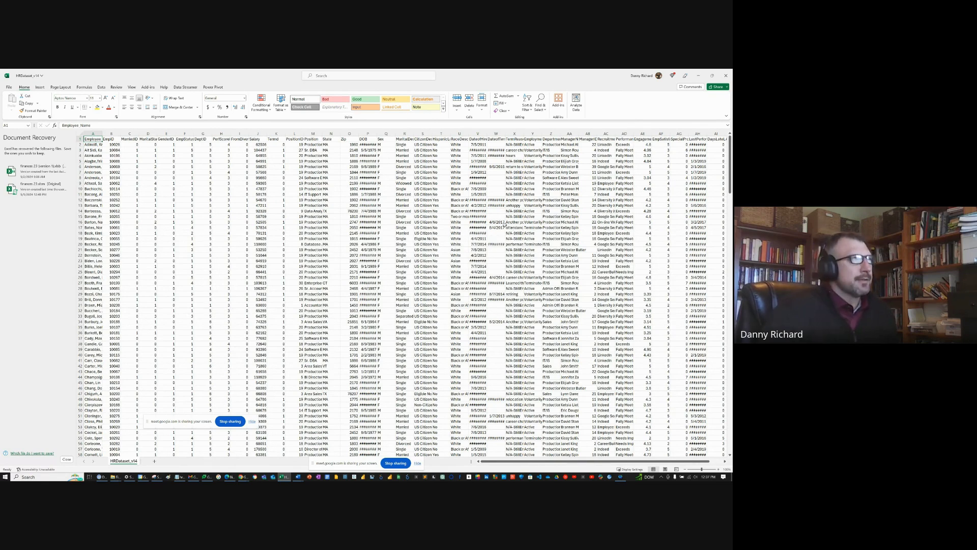
pyautogui.moveTo(546, 464); pyautogui.dragTo(610, 459)
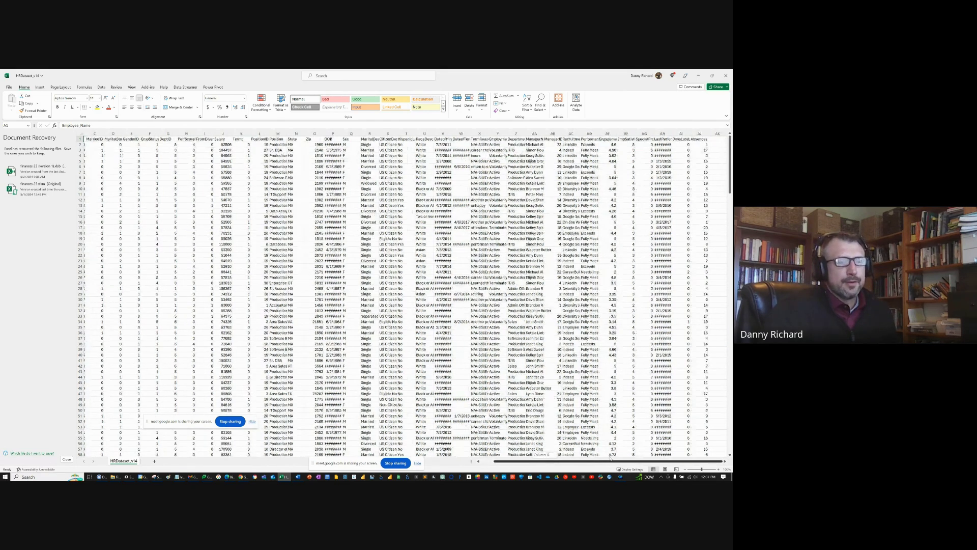
pyautogui.moveTo(610, 458); pyautogui.dragTo(483, 458)
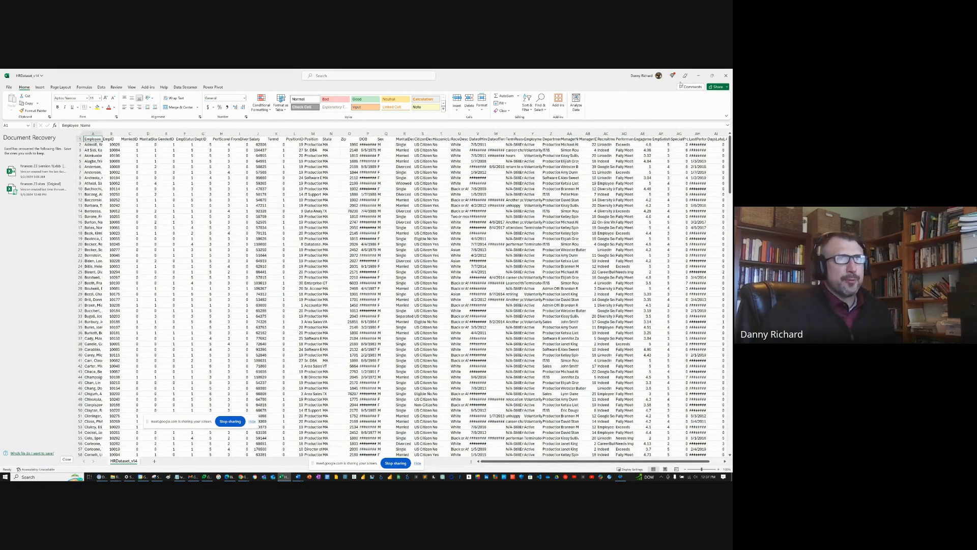
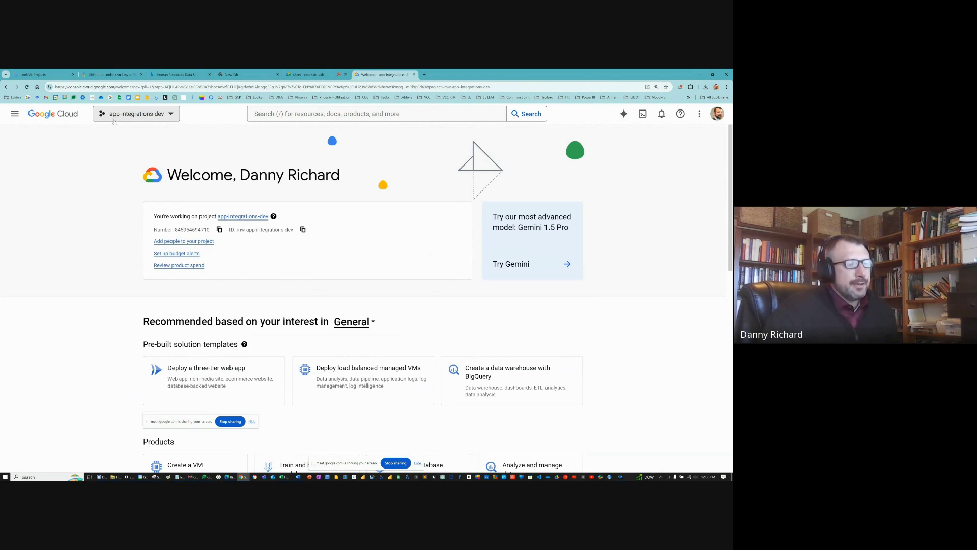
# Switch to Google Cloud, go to Cloud Storage in the app-integrations-dev project and open the signed-in user's own dev bucket
pyautogui.click(14, 115)
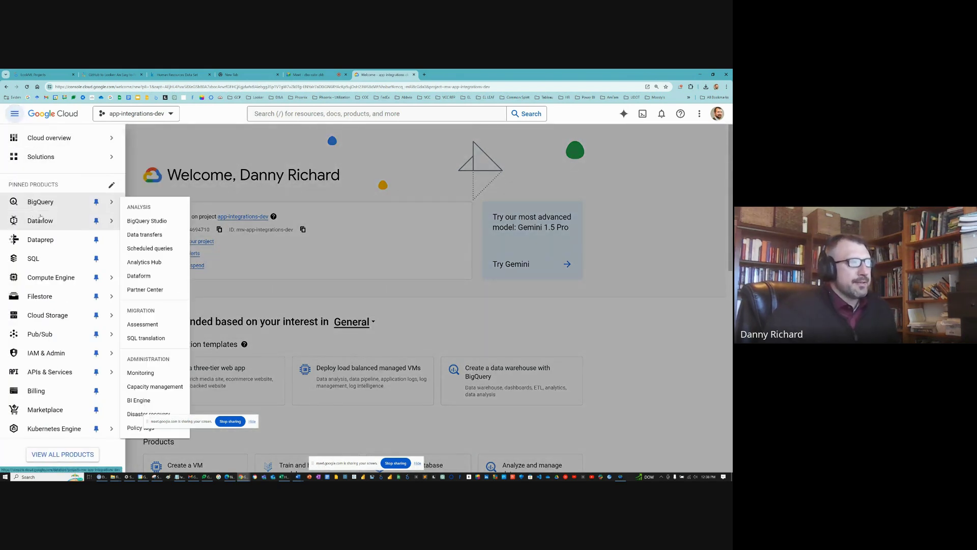
pyautogui.click(65, 311)
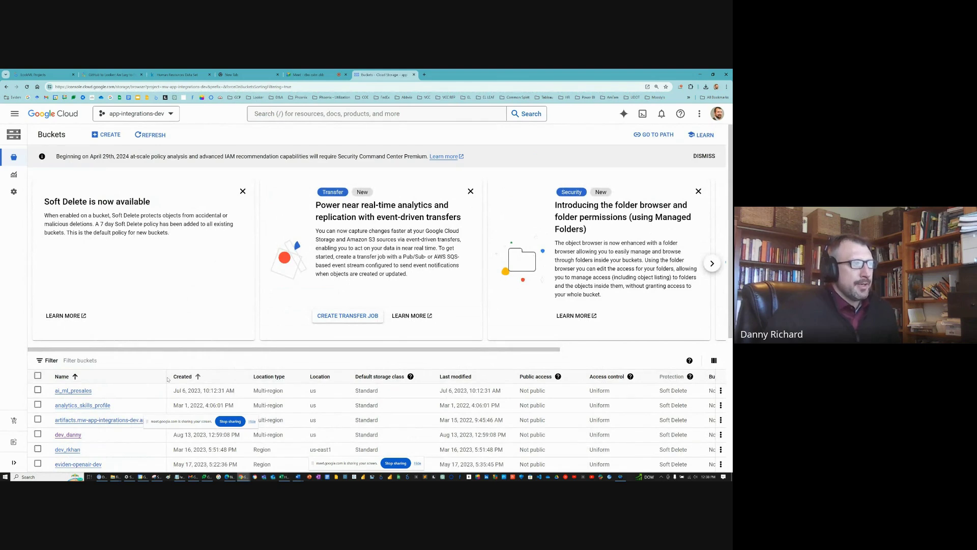
pyautogui.scroll(-1, 168, 379)
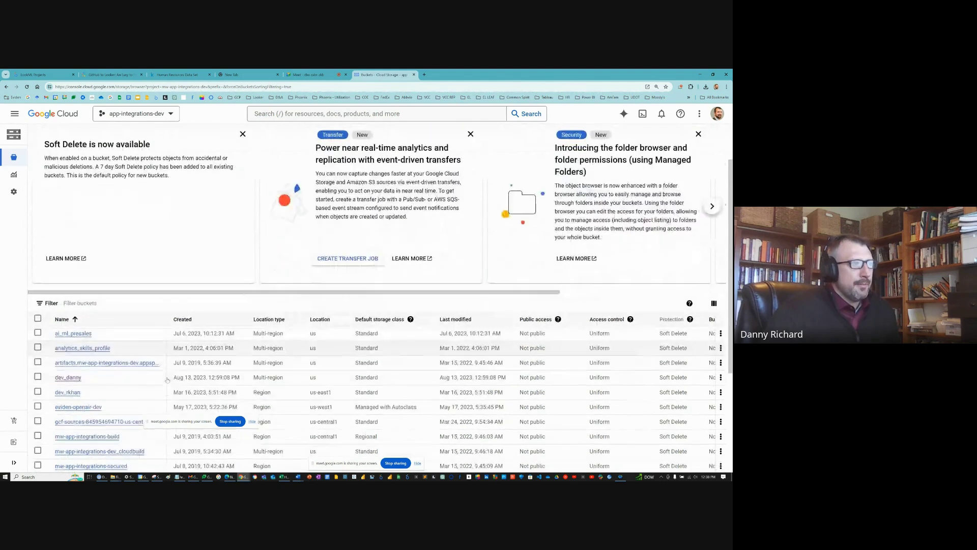
pyautogui.click(71, 378)
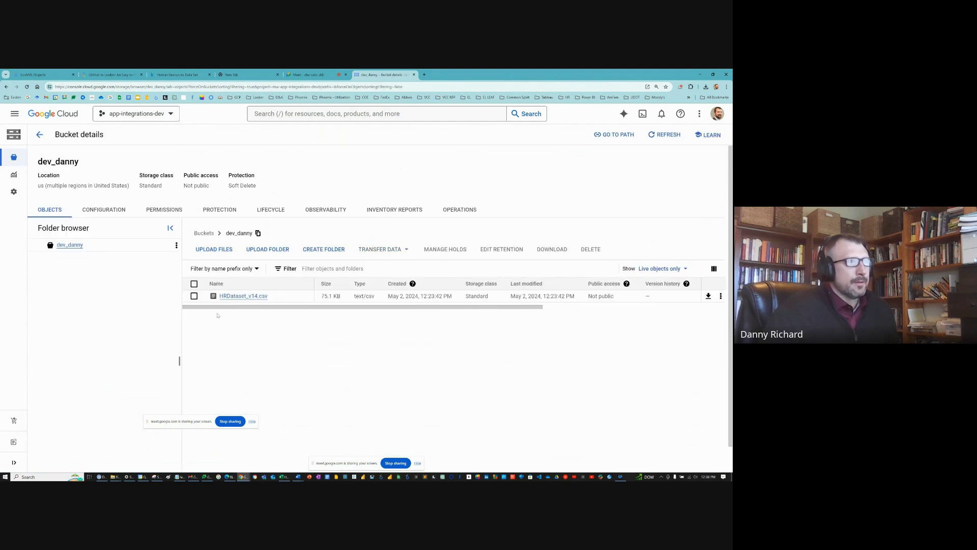
# Upload HRDataset_v14 from the newly extracted archive folder in Downloads to the bucket, overwriting the existing object
pyautogui.click(222, 250)
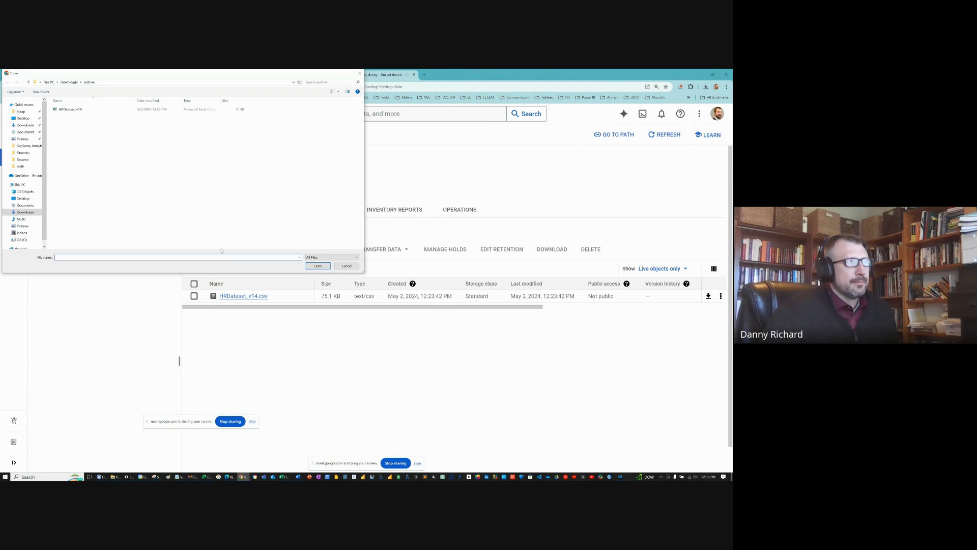
pyautogui.click(70, 82)
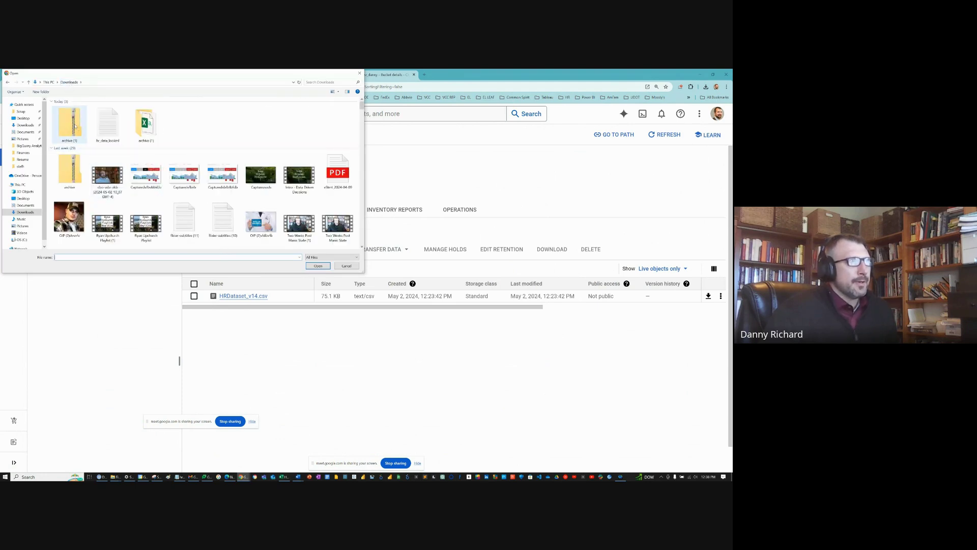
pyautogui.doubleClick(152, 128)
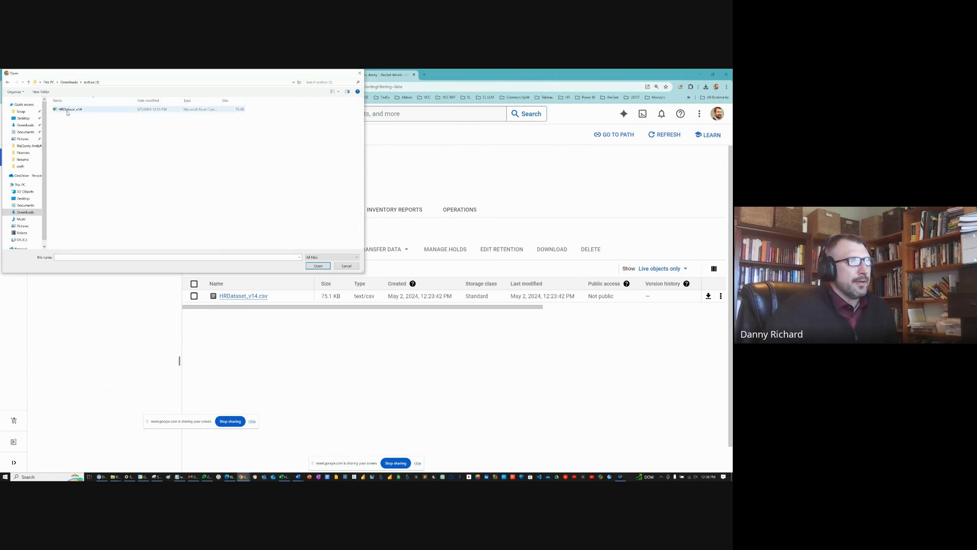
pyautogui.doubleClick(69, 110)
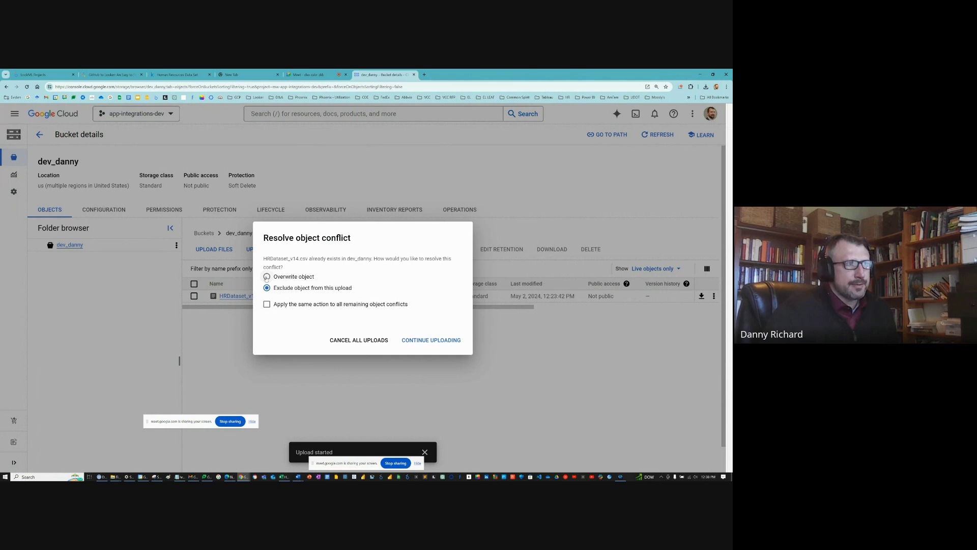
pyautogui.click(267, 276)
pyautogui.click(432, 339)
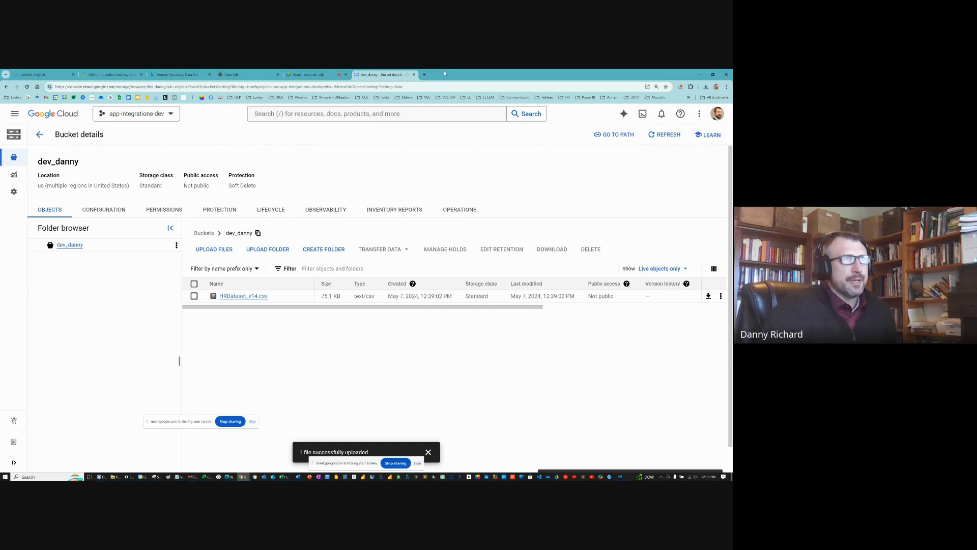
# Open BigQuery for the app-integrations-dev project in a new browser tab, keeping the bucket page open
pyautogui.click(425, 74)
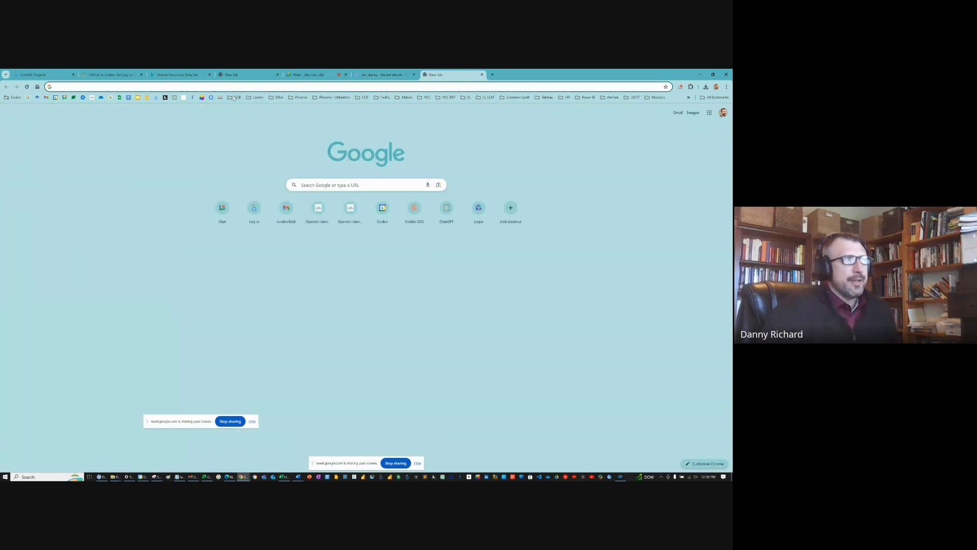
pyautogui.click(235, 97)
pyautogui.click(235, 108)
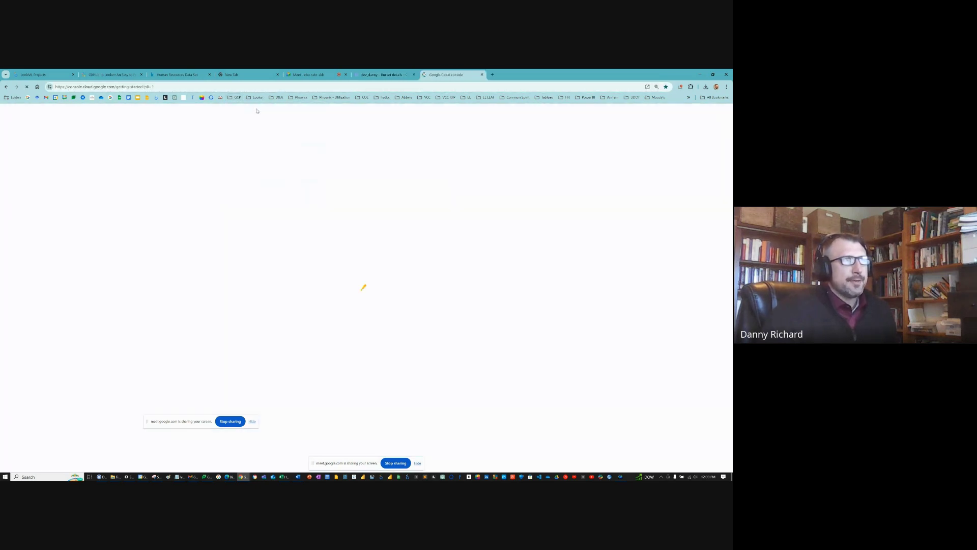
pyautogui.click(370, 75)
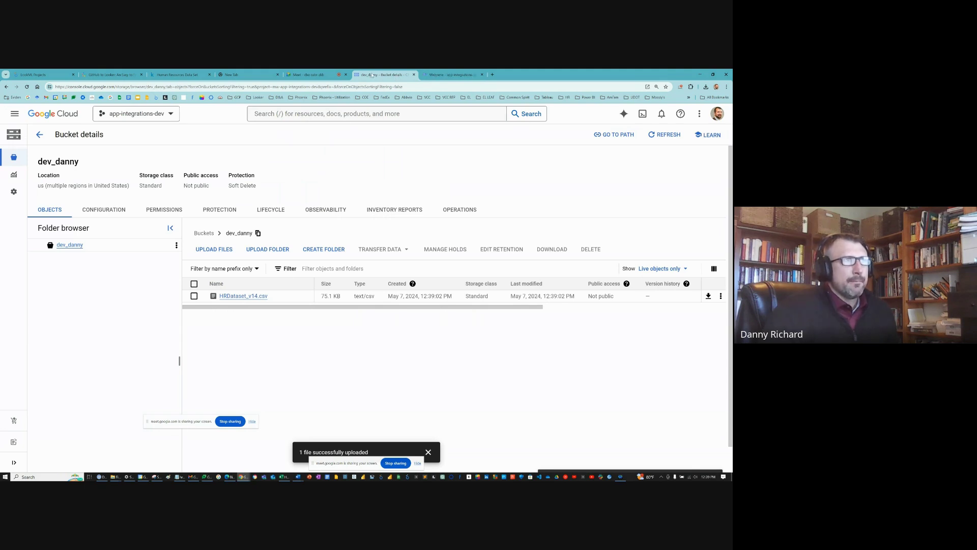
pyautogui.click(451, 75)
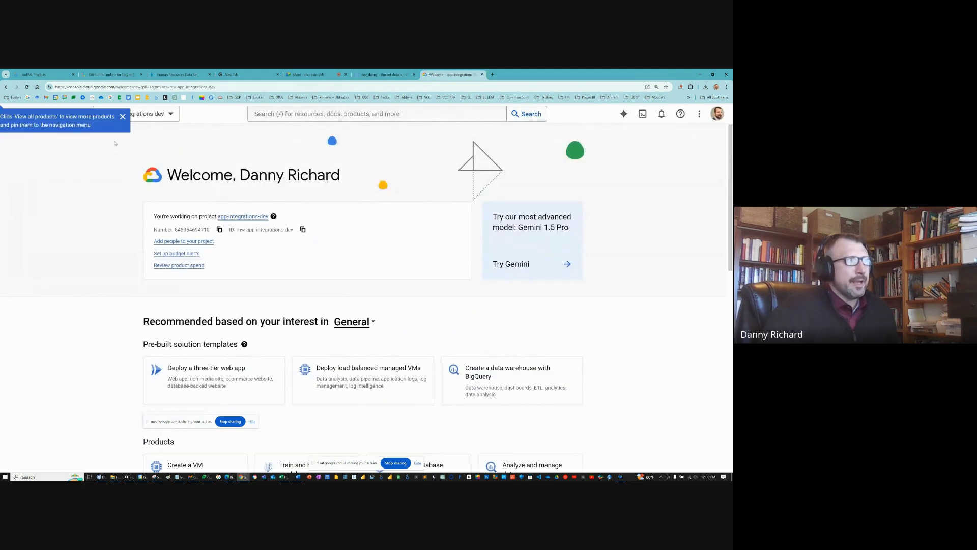
pyautogui.click(123, 117)
pyautogui.click(17, 115)
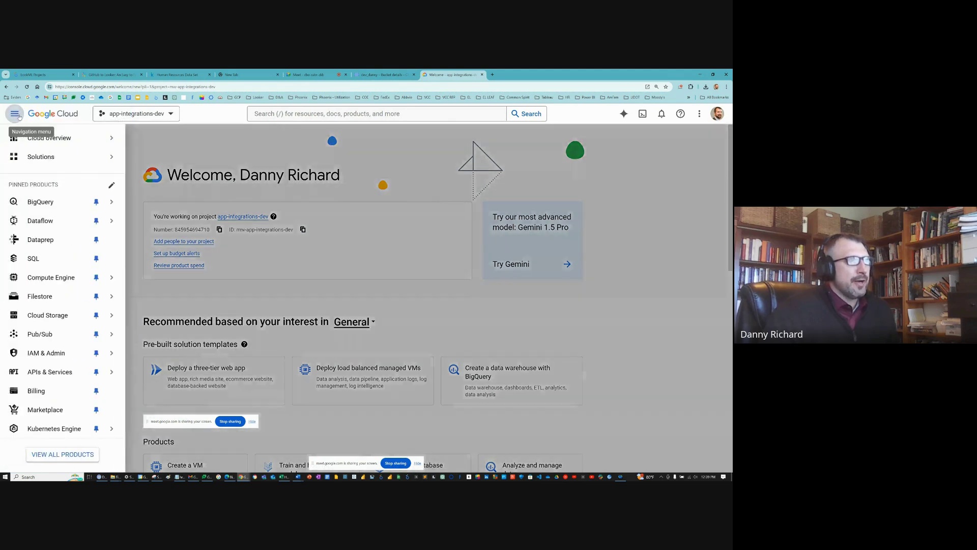
pyautogui.moveTo(51, 317)
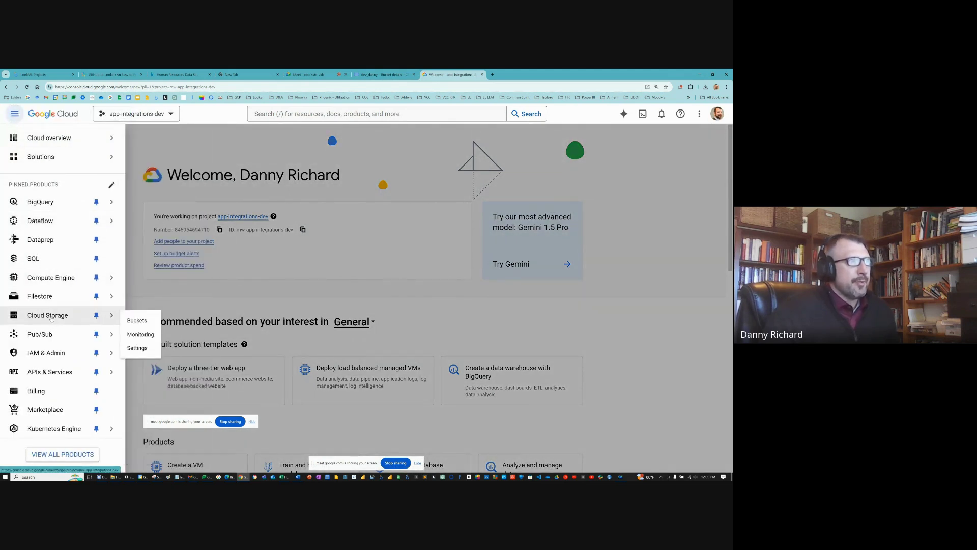
pyautogui.click(57, 202)
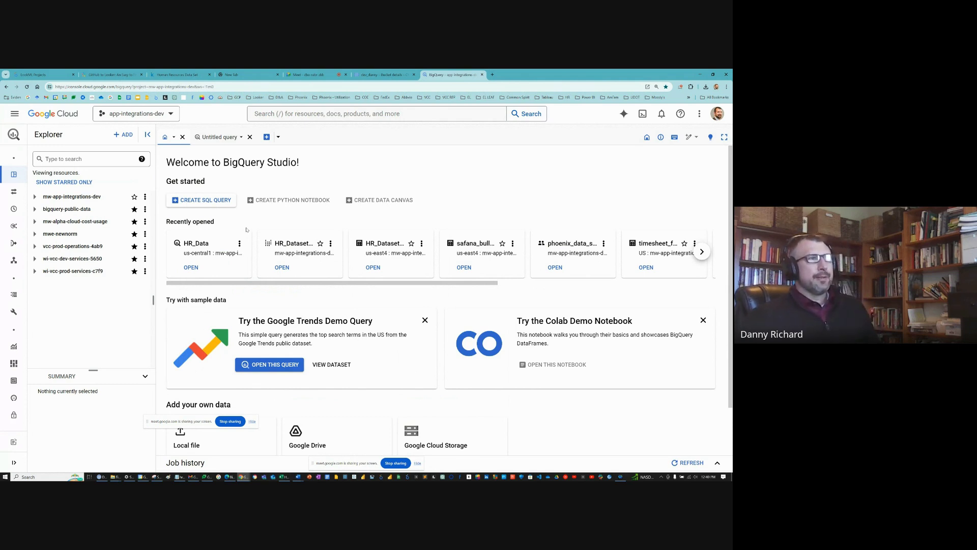
# Expand the mw-app-integrations-dev project, then open the signed-in user's own dev dataset and expand its tables
pyautogui.click(34, 197)
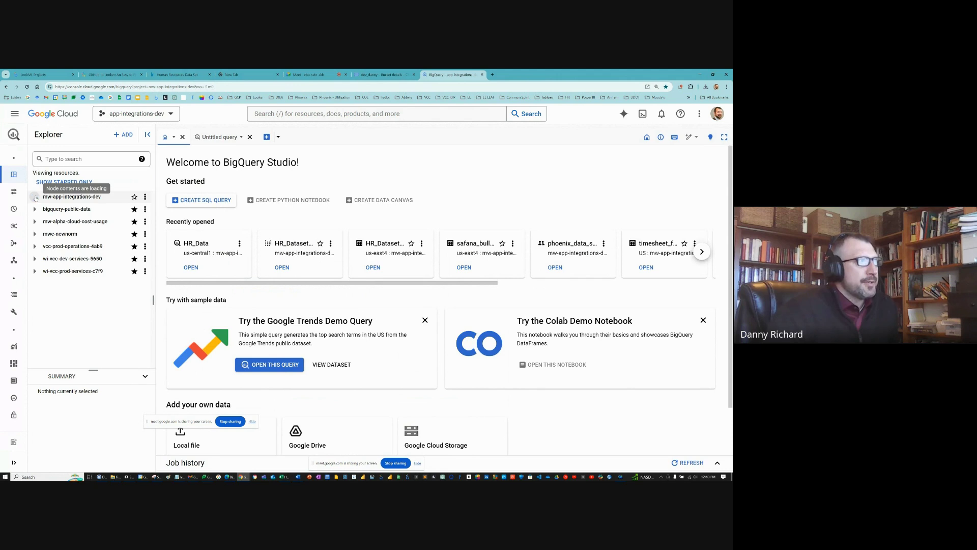
pyautogui.scroll(-2, 95, 271)
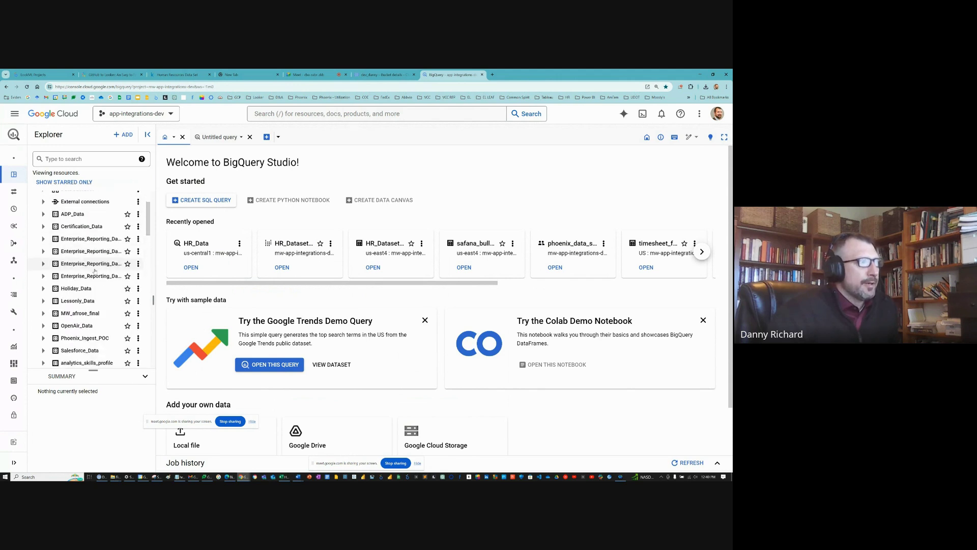
pyautogui.scroll(-2, 94, 270)
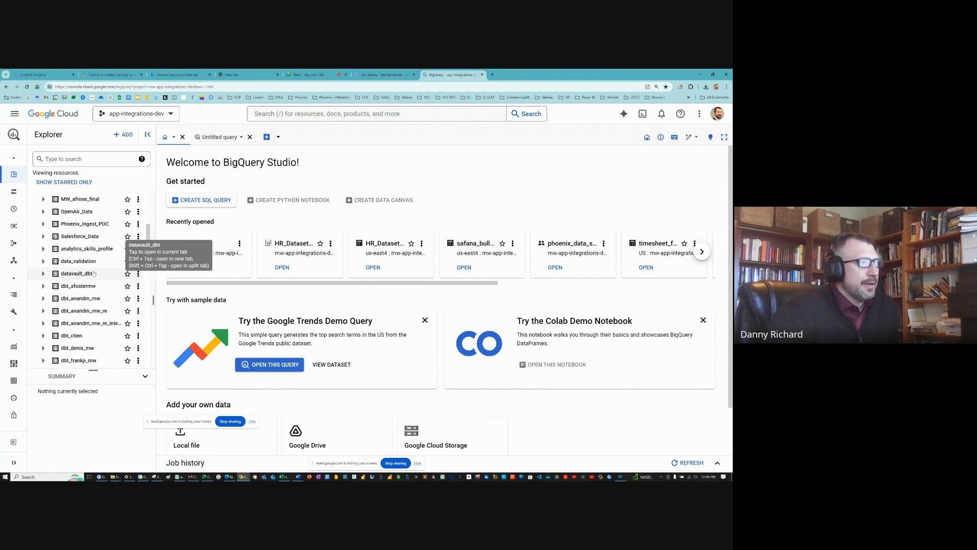
pyautogui.scroll(-4, 94, 273)
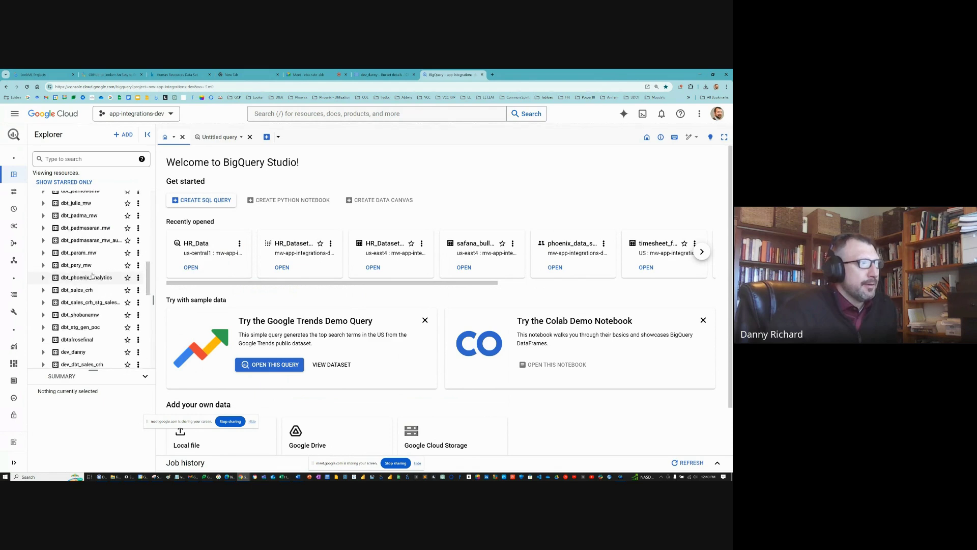
pyautogui.click(73, 262)
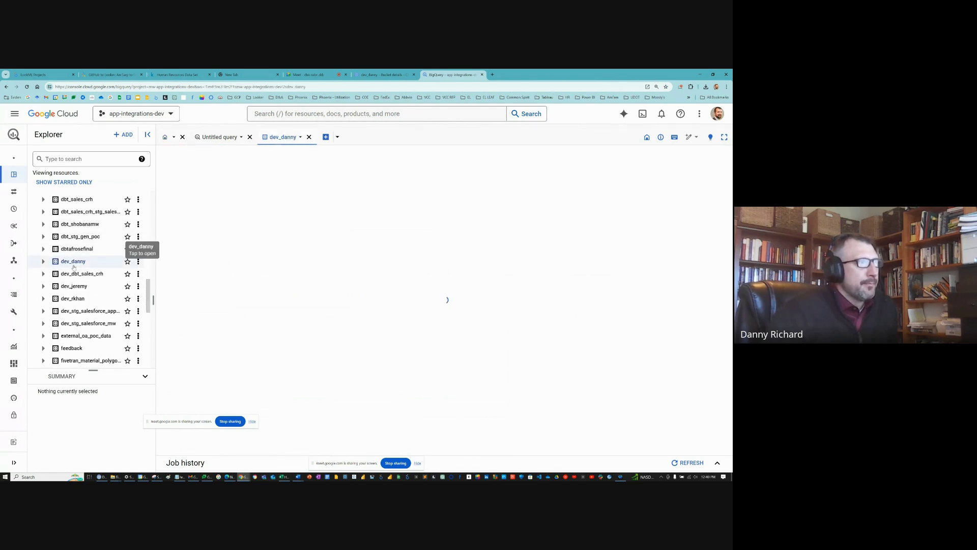
pyautogui.click(43, 261)
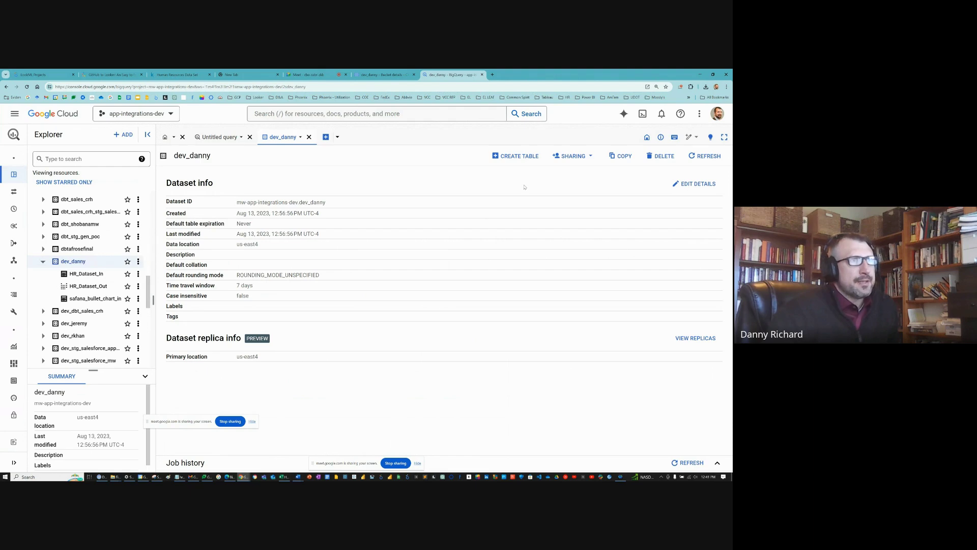
# Start a new table in the dataset with Google Cloud Storage as source, choosing HRDataset_v14.csv from the signed-in user's dev bucket
pyautogui.click(520, 156)
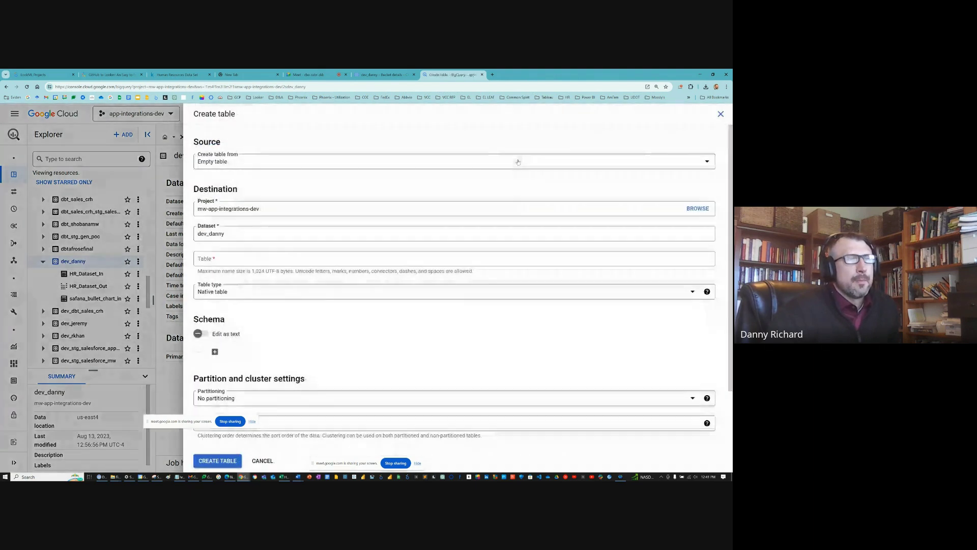
pyautogui.click(361, 160)
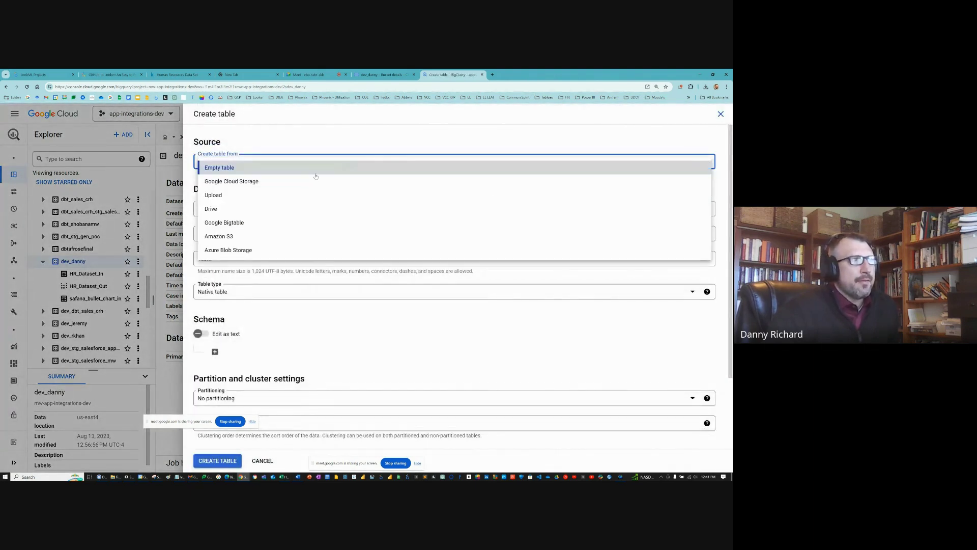
pyautogui.click(294, 184)
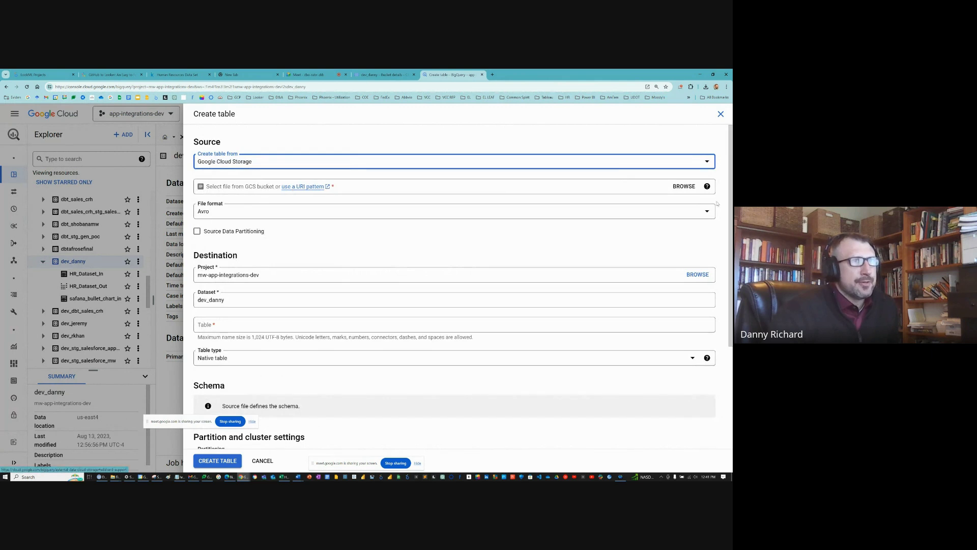
pyautogui.click(683, 186)
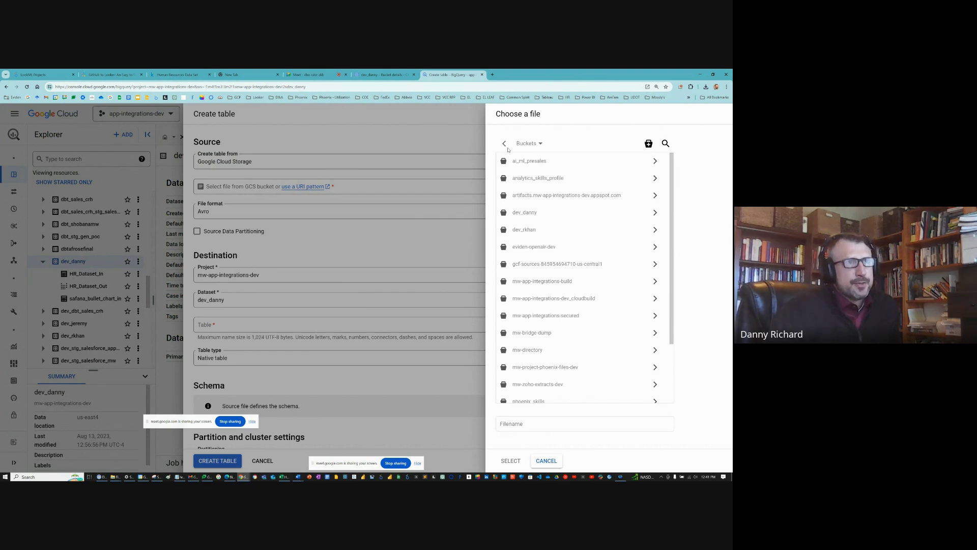
pyautogui.scroll(-3, 554, 237)
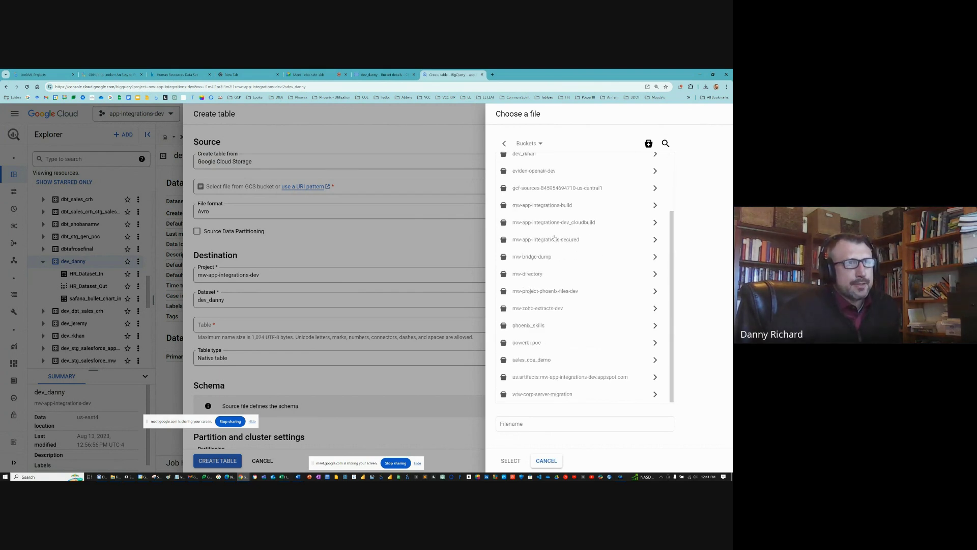
pyautogui.scroll(3, 555, 237)
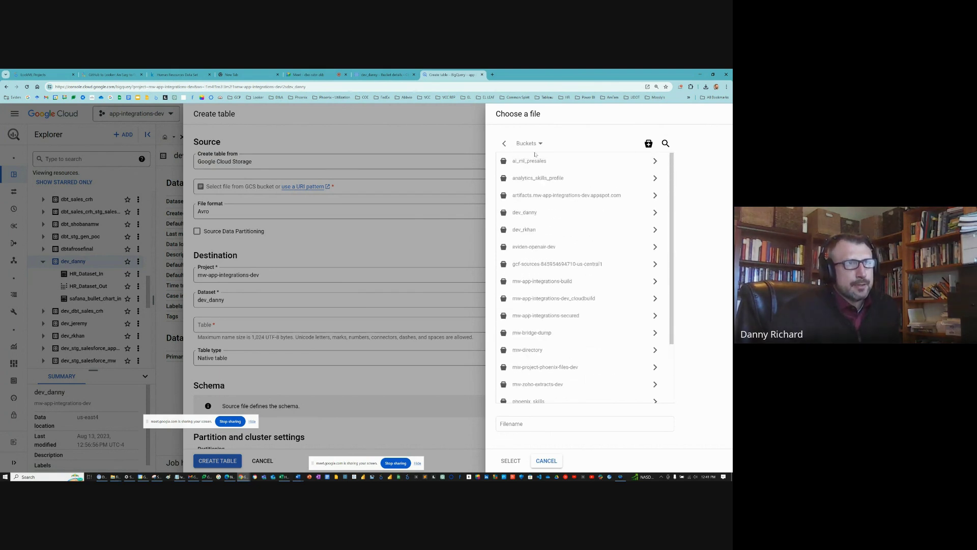
pyautogui.click(525, 211)
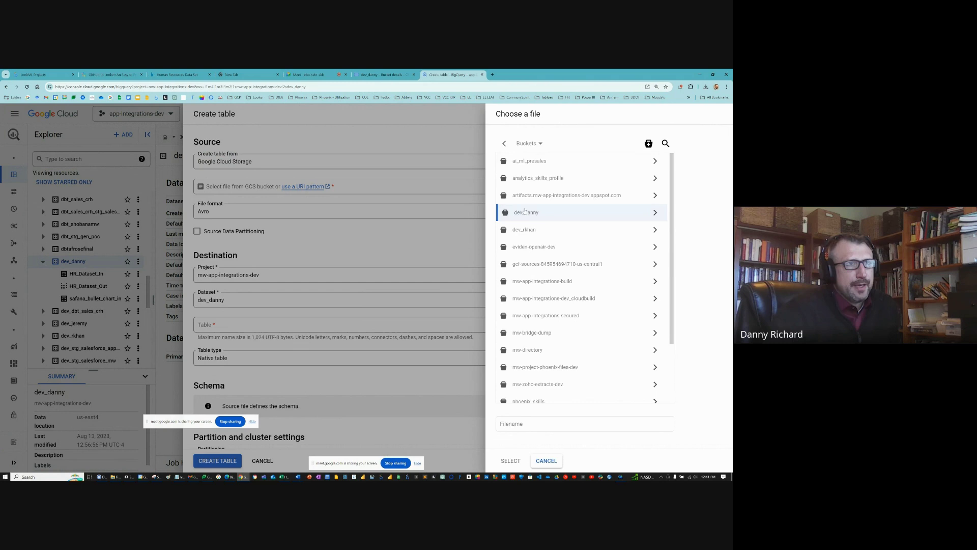
pyautogui.click(656, 213)
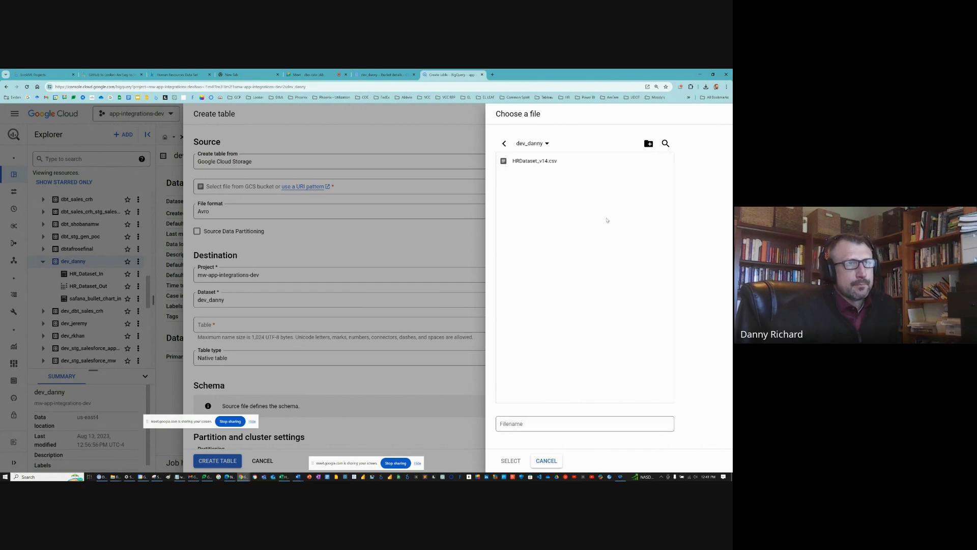
pyautogui.click(538, 161)
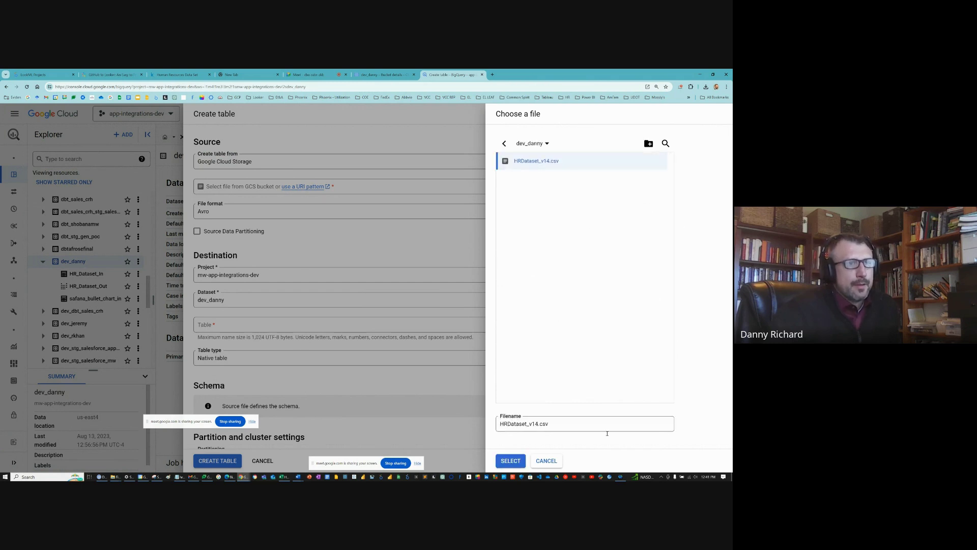
pyautogui.click(522, 461)
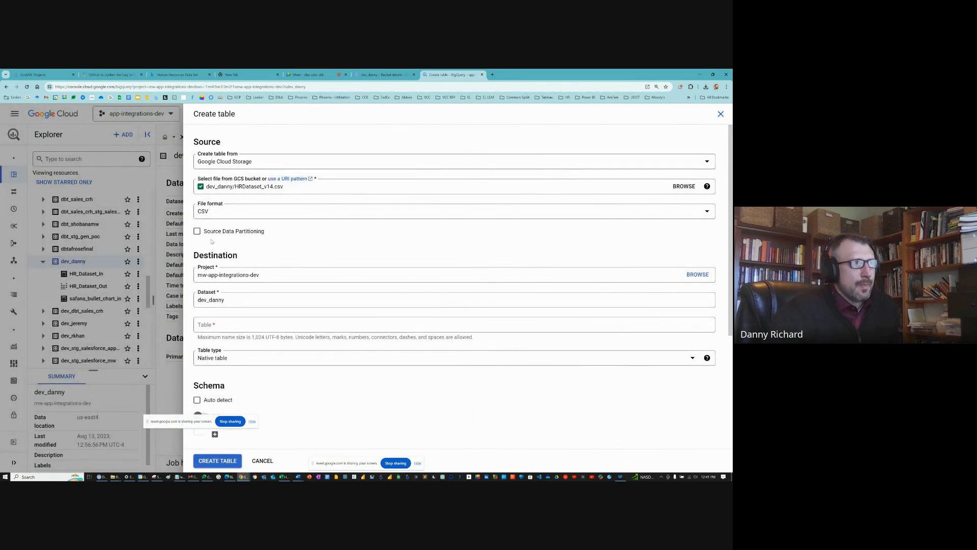
# Name the new table hr_data_safana_in, enable schema auto-detection and review the remaining table settings
pyautogui.click(214, 325)
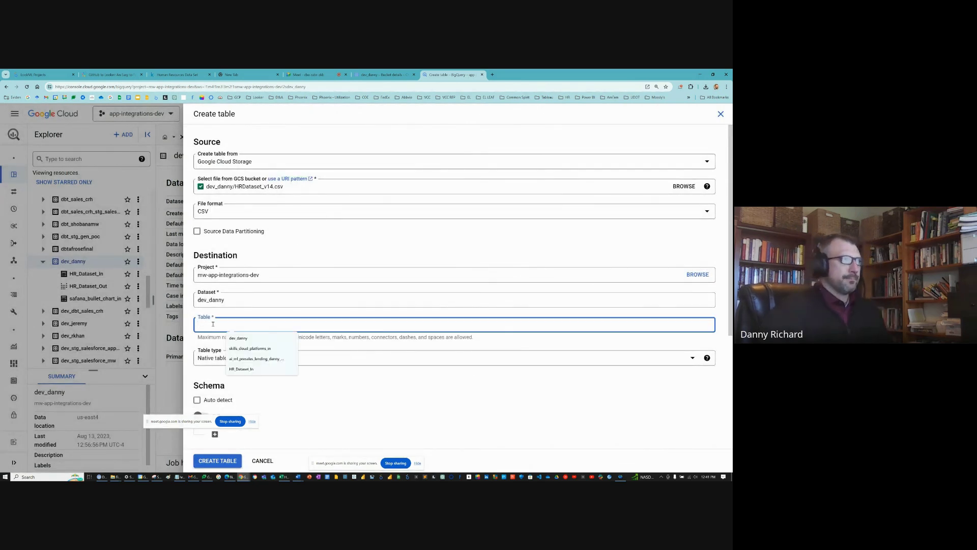
pyautogui.write('hr_d')
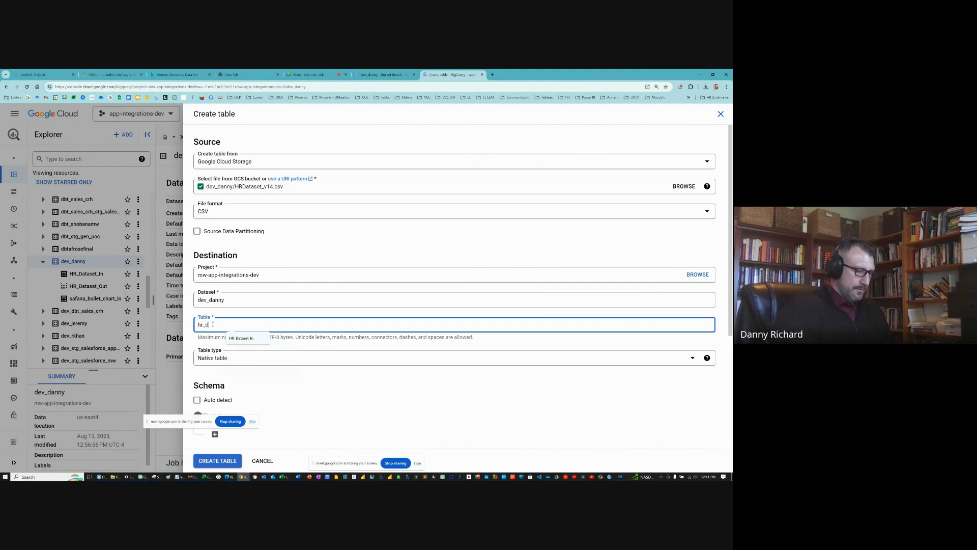
pyautogui.write('ata_safana_in')
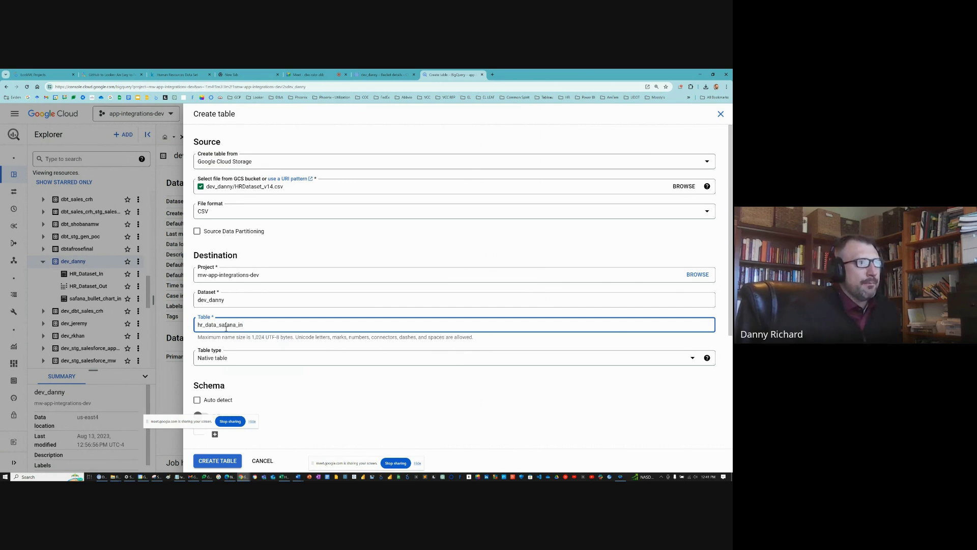
pyautogui.scroll(-2, 226, 329)
pyautogui.click(197, 286)
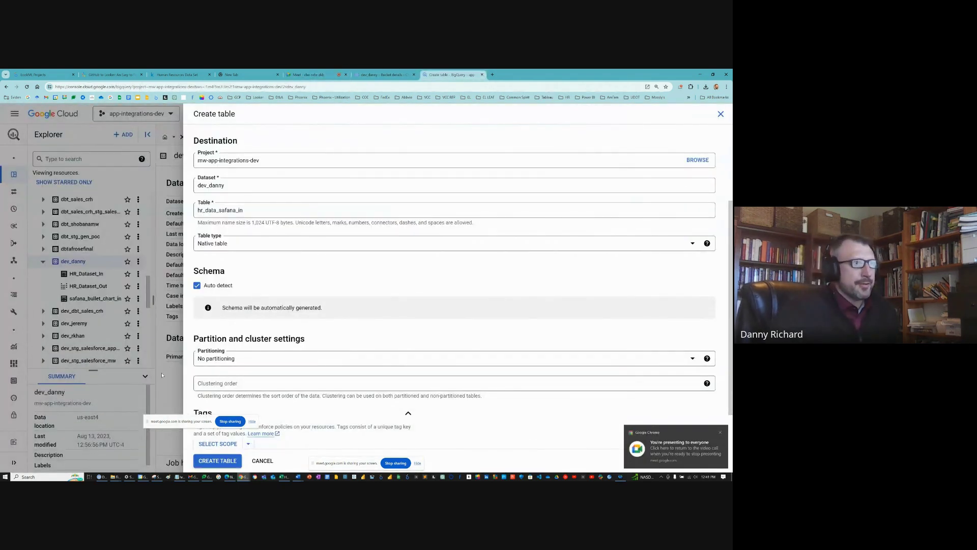
pyautogui.scroll(-1, 247, 387)
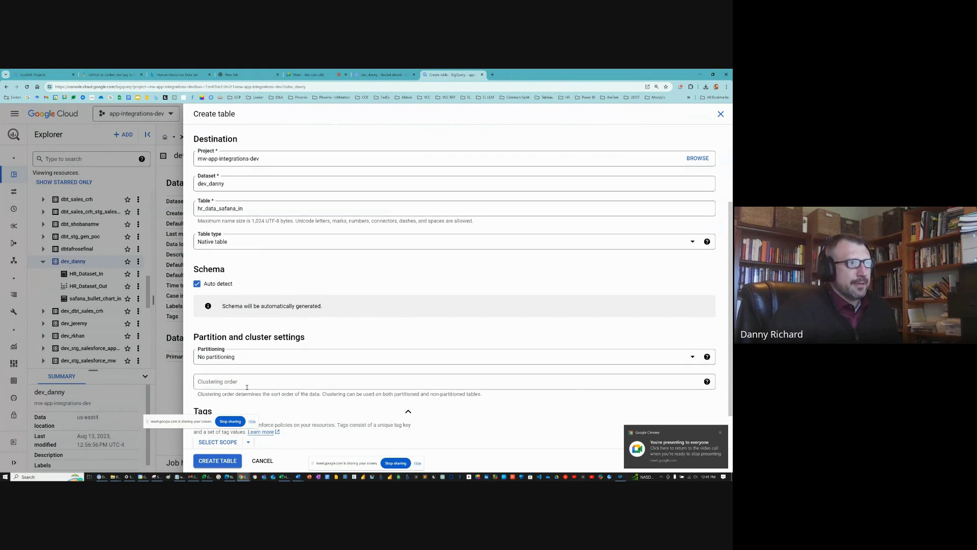
pyautogui.scroll(-2, 247, 386)
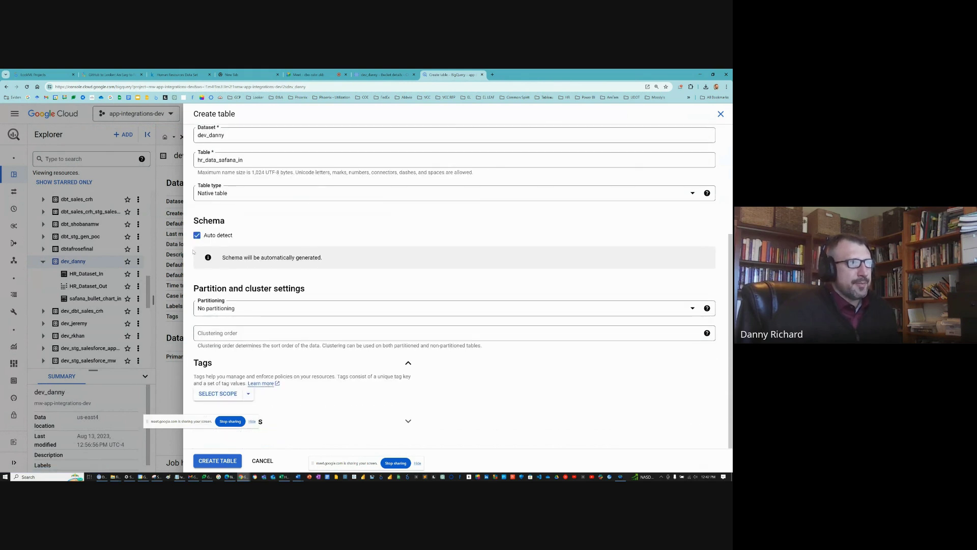
pyautogui.scroll(5, 198, 254)
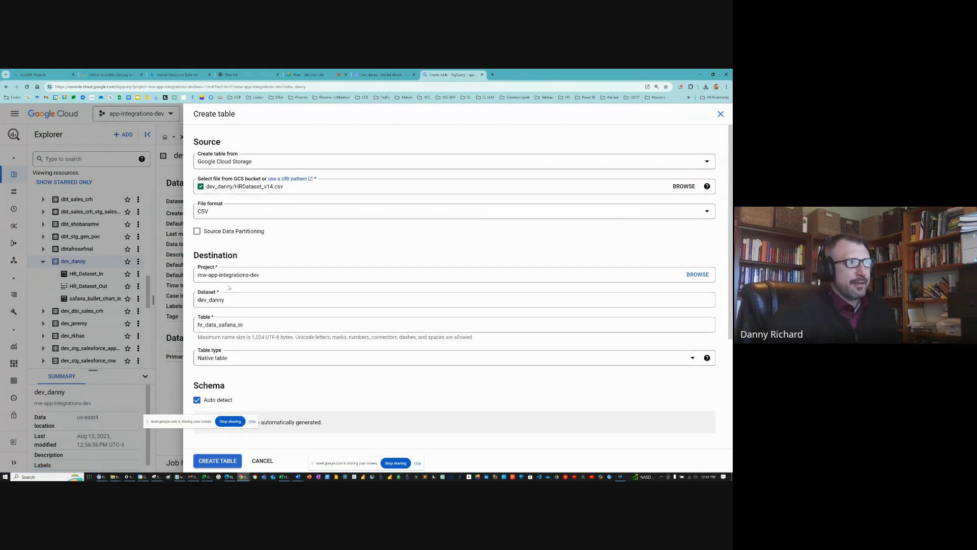
# Create the hr_data_safana_in table with the current settings and open a new query on it from the dataset's table list
pyautogui.scroll(-2, 230, 338)
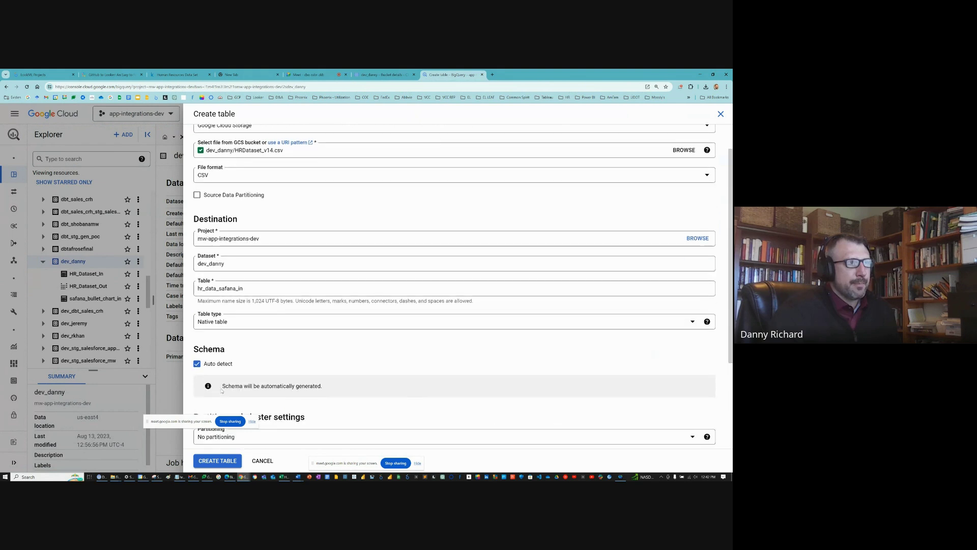
pyautogui.click(212, 461)
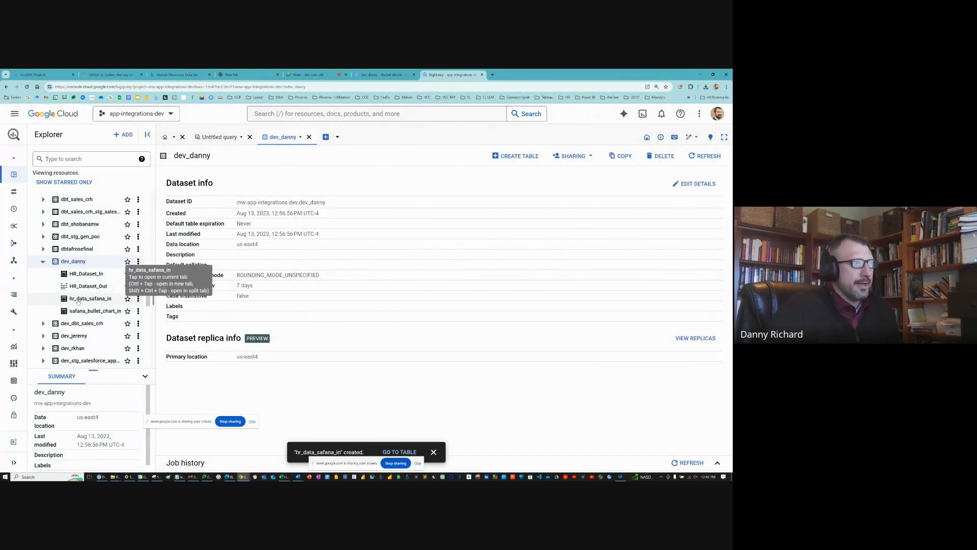
pyautogui.click(138, 298)
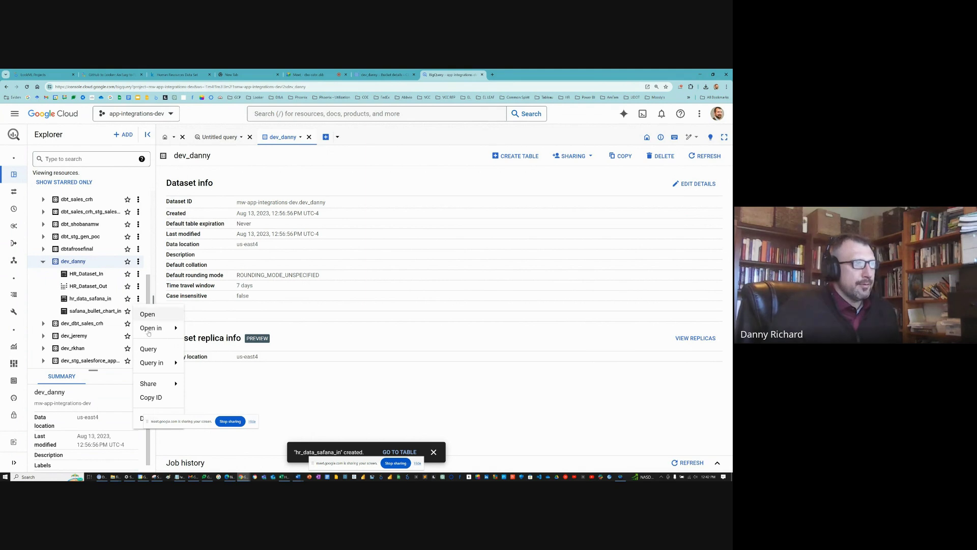
pyautogui.click(153, 350)
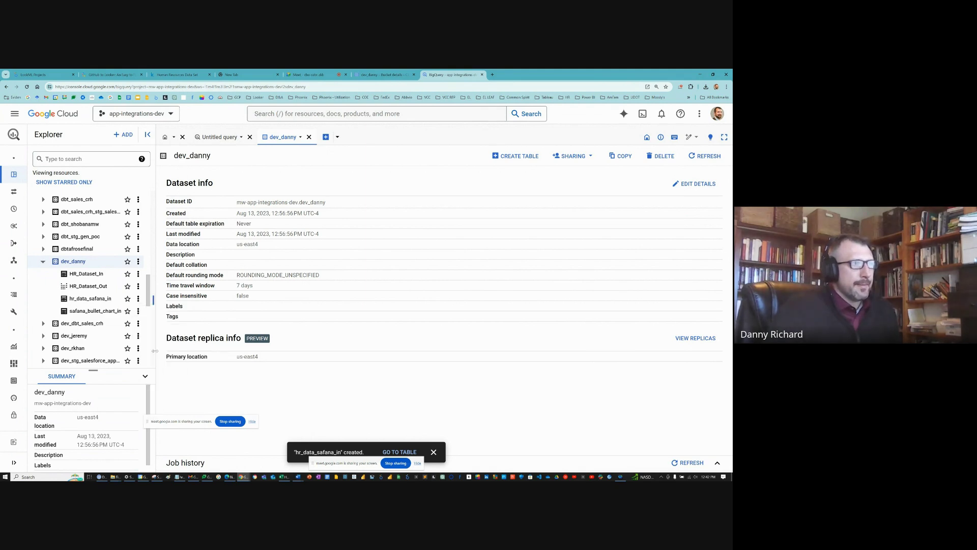
# Complete the query to select all columns from hr_data_safana_in without a row limit, run it and examine the returned data
pyautogui.write('*')
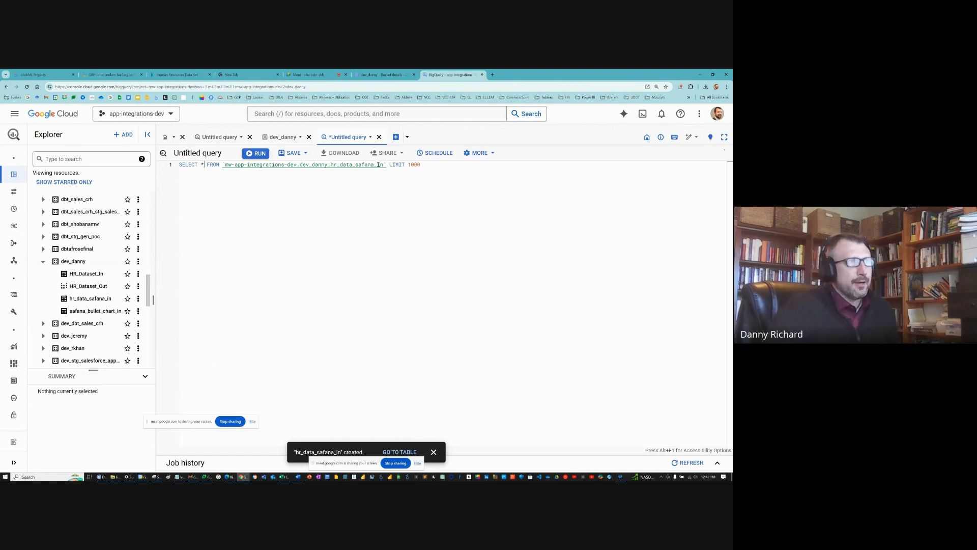
pyautogui.moveTo(386, 164); pyautogui.dragTo(425, 163)
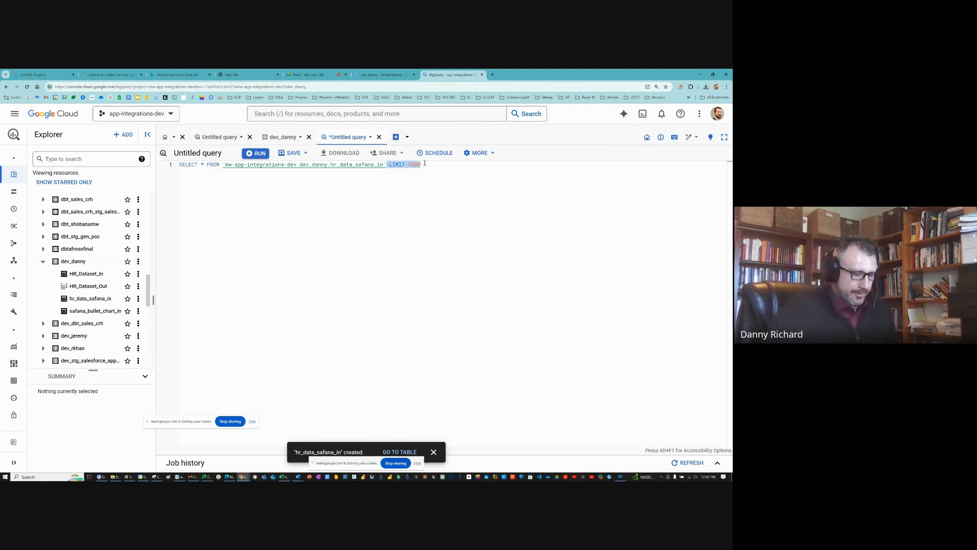
pyautogui.write(';')
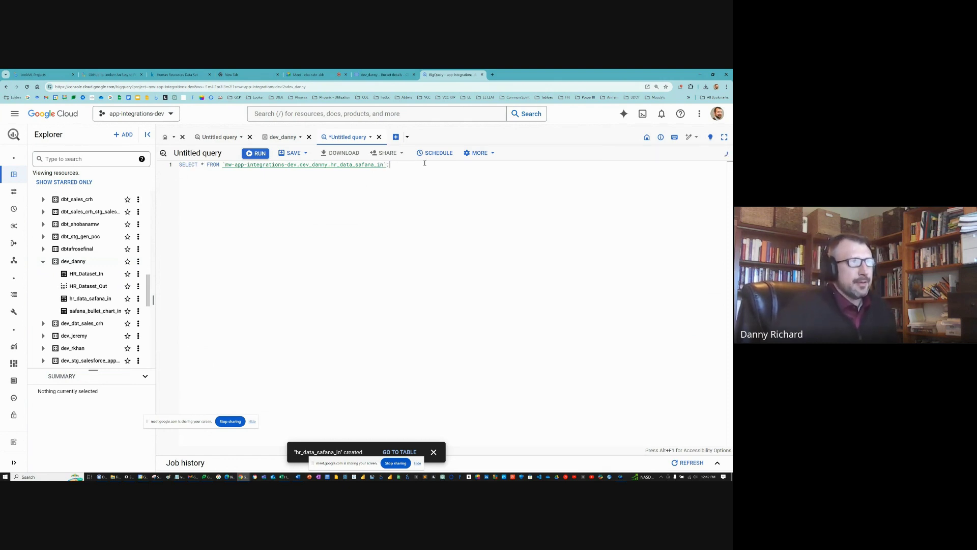
pyautogui.click(266, 153)
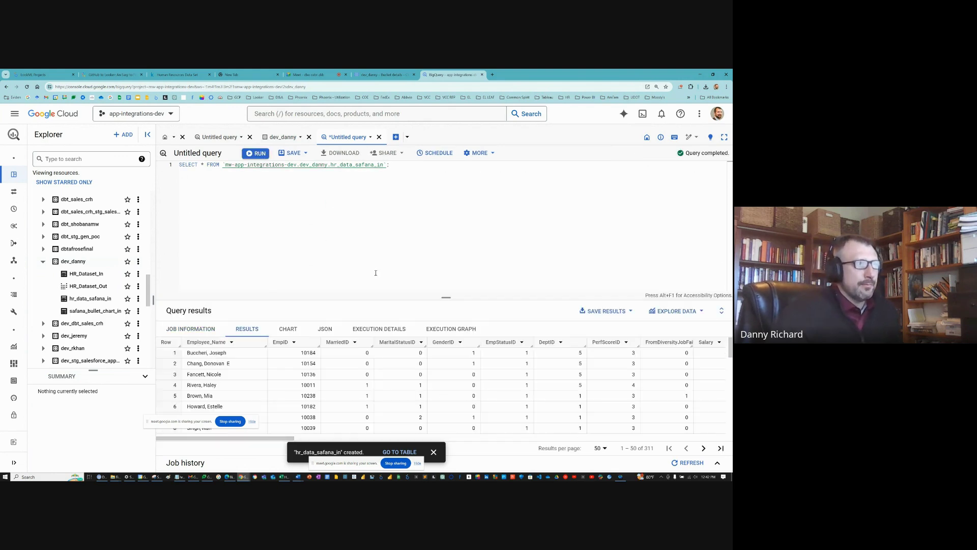
pyautogui.moveTo(450, 296); pyautogui.dragTo(464, 194)
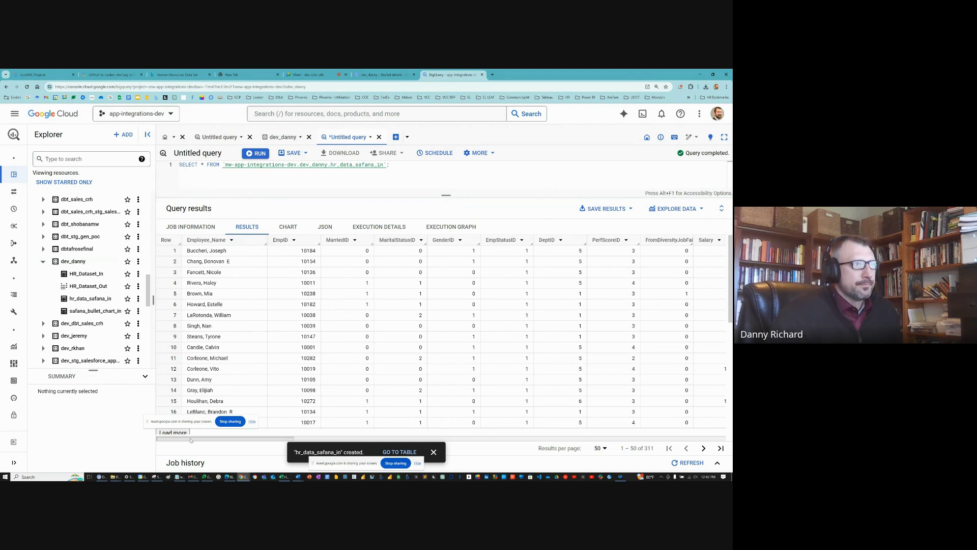
pyautogui.moveTo(191, 441); pyautogui.dragTo(317, 458)
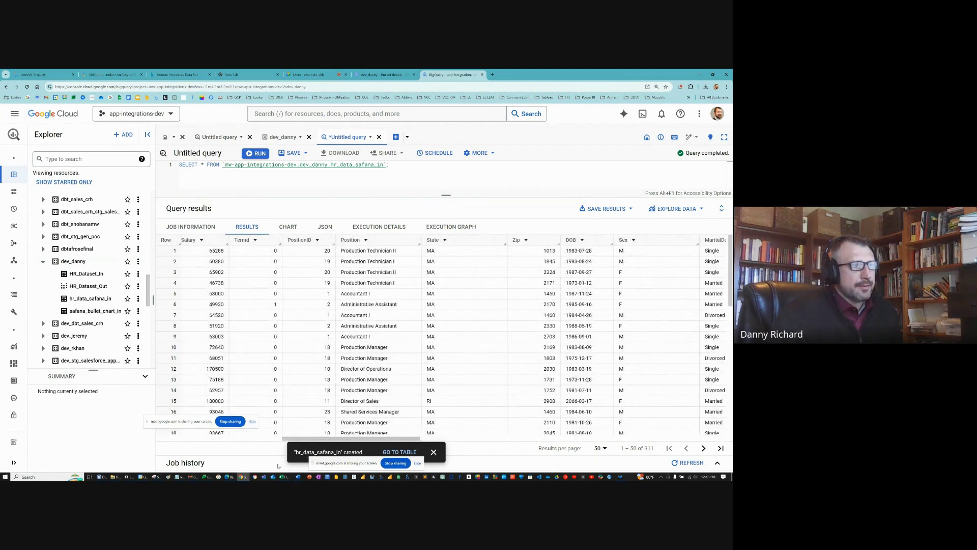
# Switch to the HRDataset_v14 workbook in Excel, check its last data row against the query's row count, and return to BigQuery
pyautogui.click(287, 477)
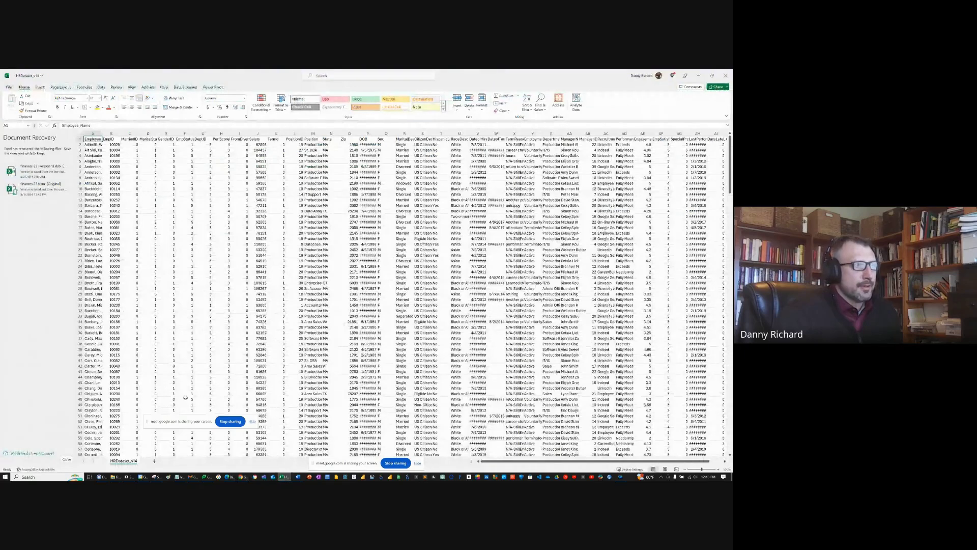
pyautogui.scroll(-20, 196, 389)
pyautogui.scroll(-20, 197, 389)
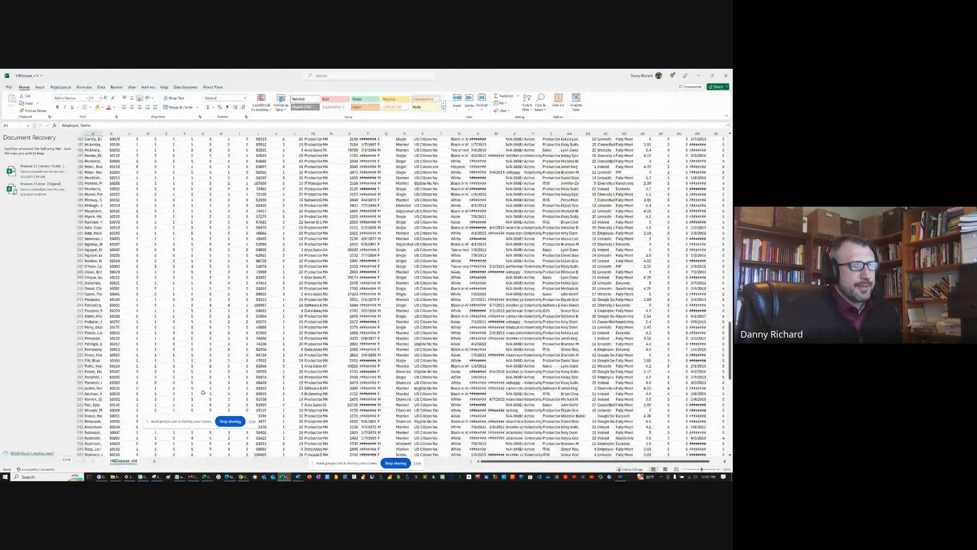
pyautogui.scroll(-20, 203, 392)
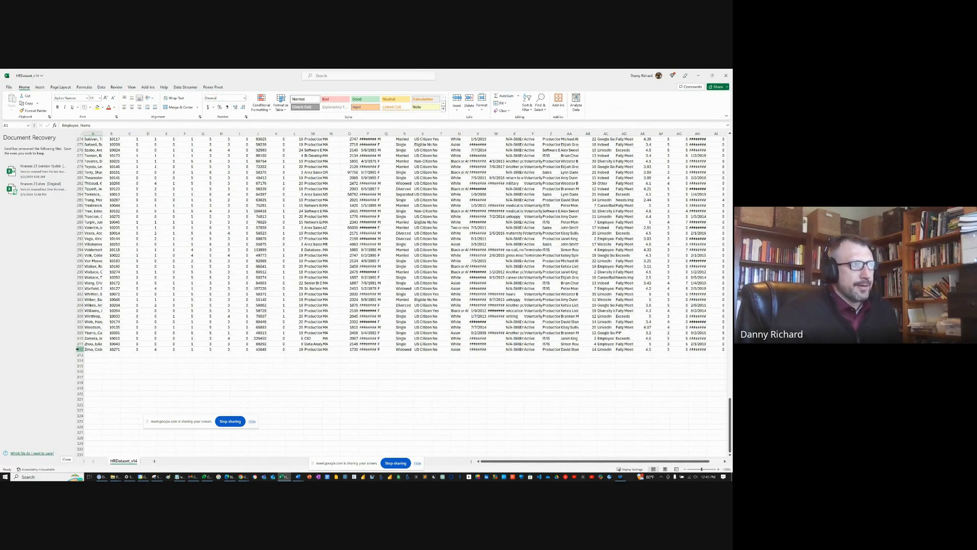
pyautogui.click(697, 76)
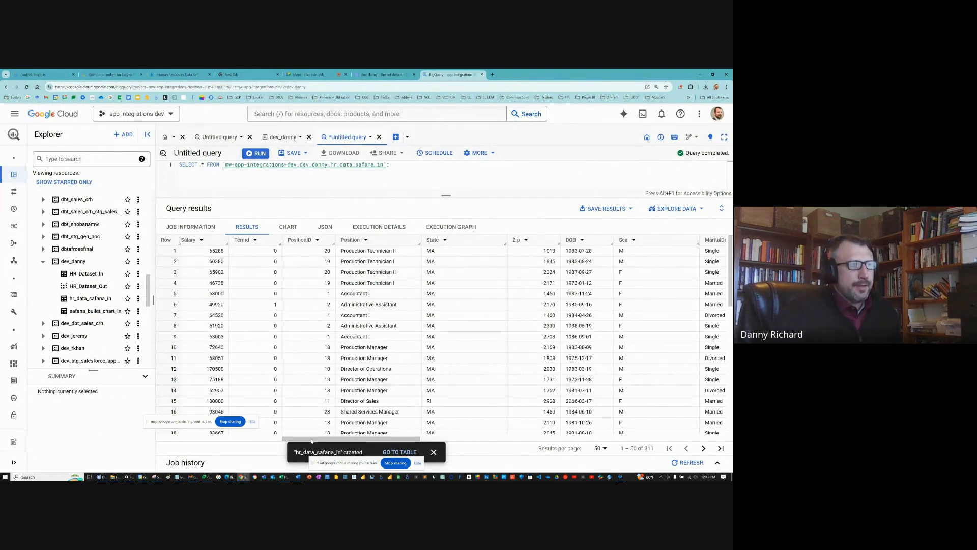
# Examine the remaining columns of the query results through Absences, and go back towards the first columns
pyautogui.moveTo(313, 452); pyautogui.dragTo(350, 442)
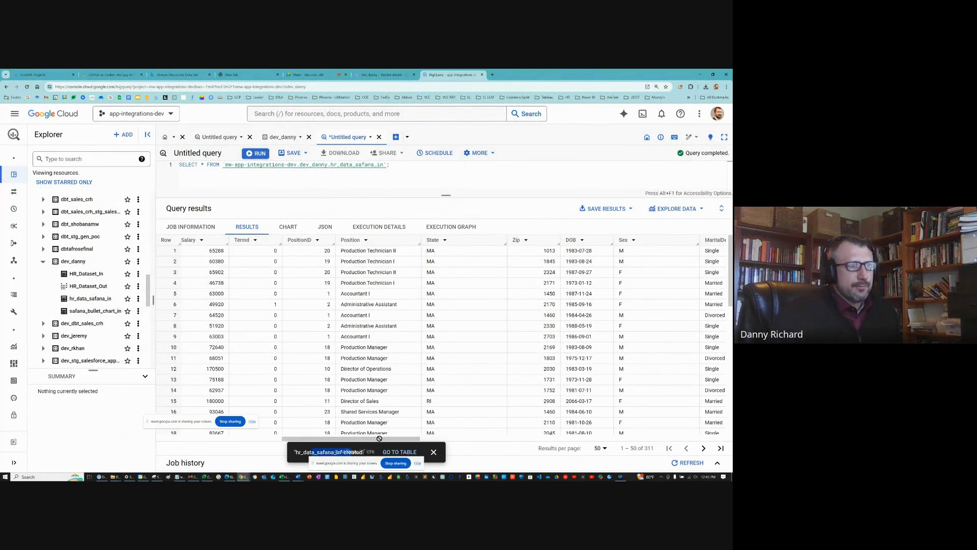
pyautogui.hscroll(3, 481, 441)
pyautogui.hscroll(10, 481, 441)
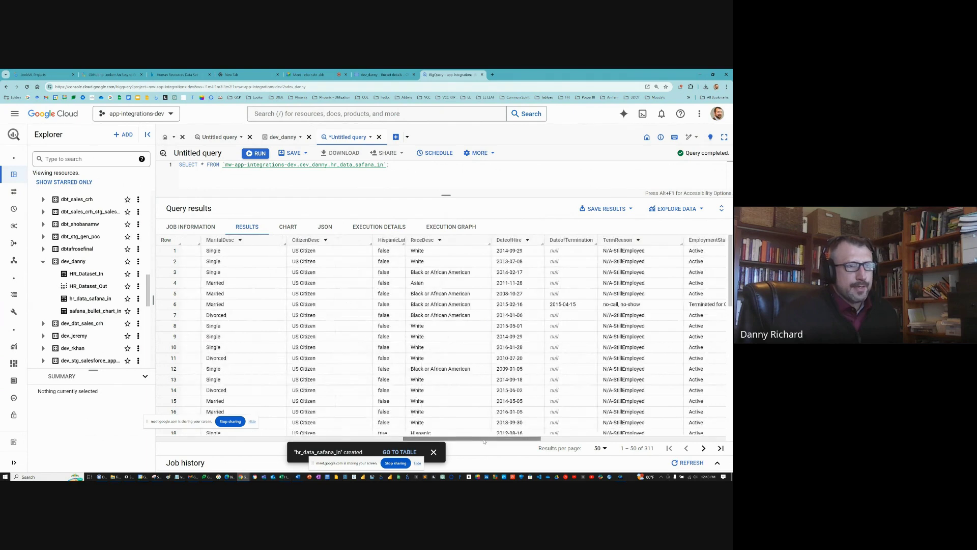
pyautogui.hscroll(10, 541, 434)
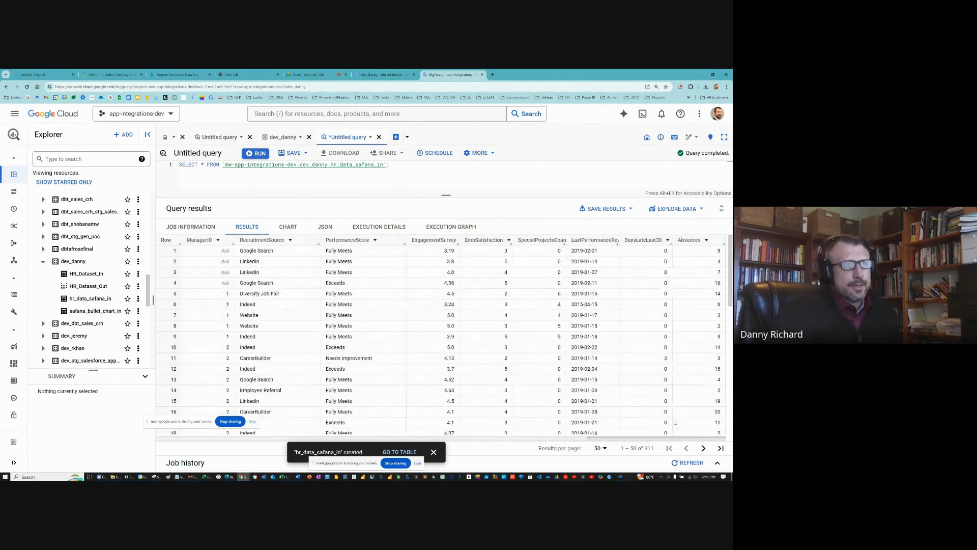
pyautogui.hscroll(-20, 400, 414)
pyautogui.hscroll(-10, 400, 414)
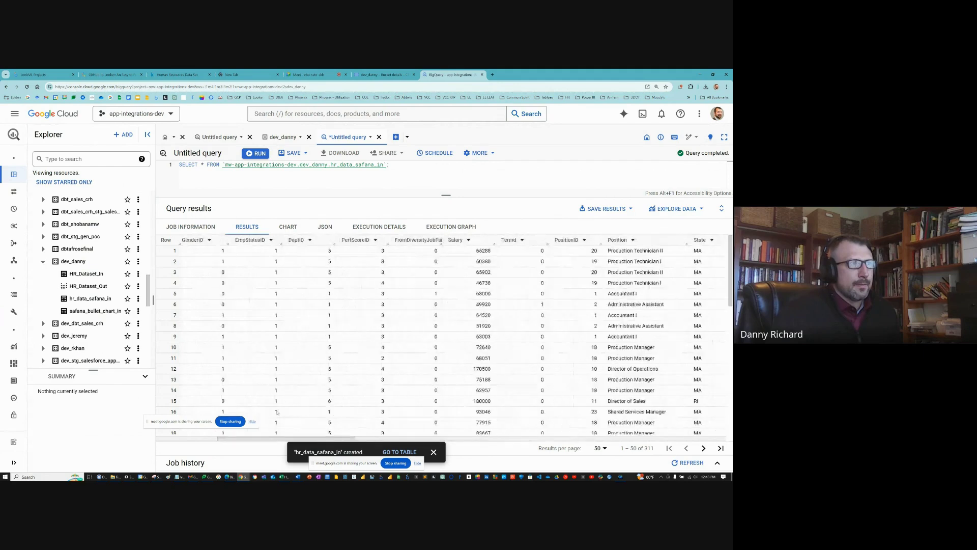
pyautogui.hotkey('ctrl', '-')
pyautogui.hotkey('ctrl', '-')
pyautogui.hotkey('ctrl', '-')
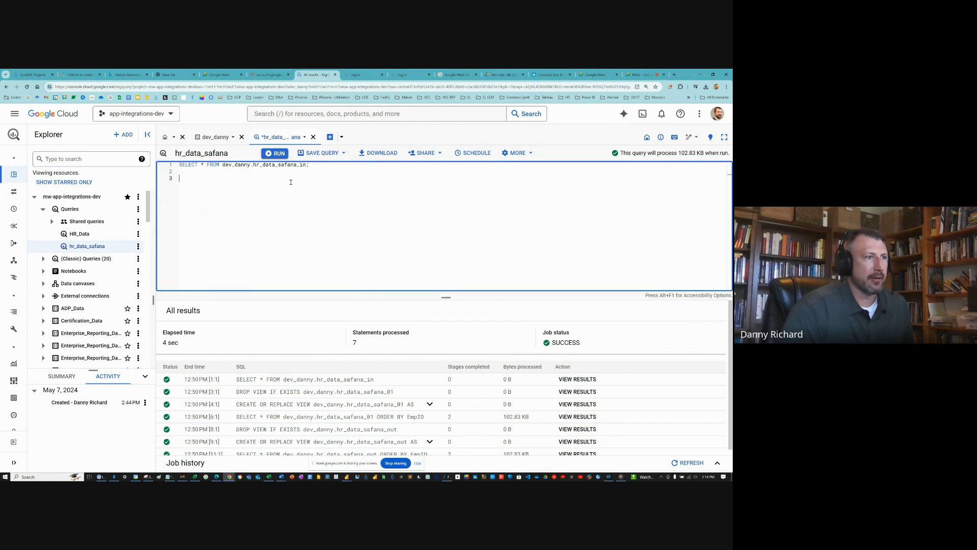
# Add two blocks below the hr_data_safana_in select that drop, recreate and select the views hr_data_safana_01 and hr_data_safana_out, ordered by EmpID
pyautogui.hotkey('ctrl', 'a')
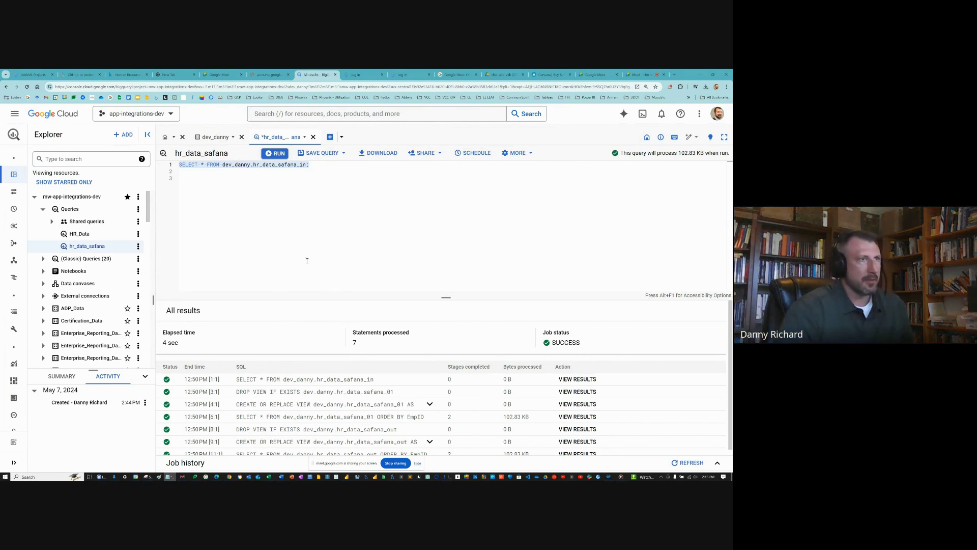
pyautogui.click(463, 203)
pyautogui.write('DROP VIEW IF EXISTS dev_danny.hr_data_safana_01; CREATE OR REPLACE VIEW dev_danny.hr_data_safana_01 AS SELECT * FROM dev_danny.hr_data_safana_in ORDER BY EmpID; SELECT * FROM dev_danny.hr_data_safana_01 ORDER BY EmpID;  DROP VIEW IF EXISTS dev_danny.hr_data_safana_out; CREATE OR REPLACE VIEW dev_danny.hr_data_safana_out AS SELECT * FROM dev_danny.hr_data_safana_01 ORDER BY EmpID; SELECT * FROM dev_danny.hr_data_safana_out ORDER BY EmpID;')
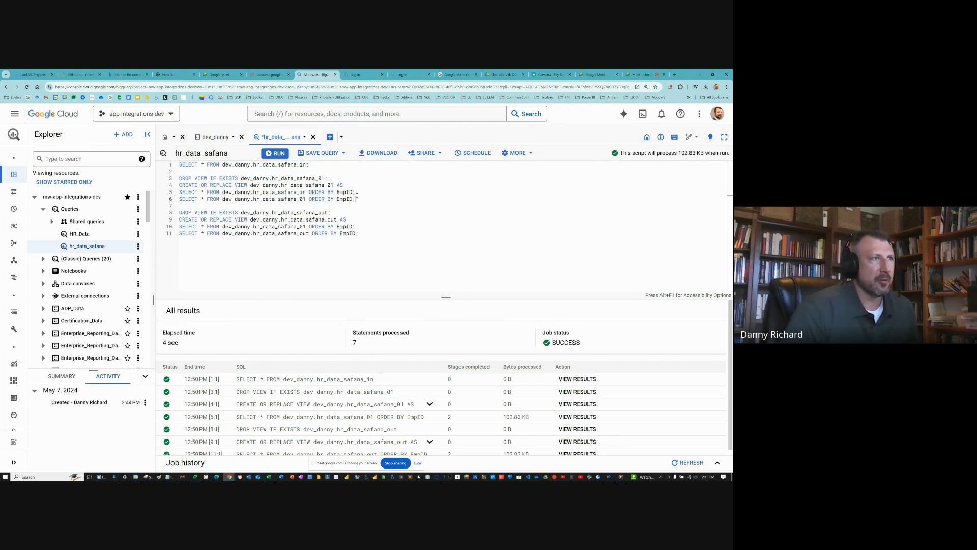
# Review the script's input, _01 and _out blocks, tracing which table or view each reads from and the dataset prefix used throughout
pyautogui.moveTo(358, 198); pyautogui.dragTo(168, 178)
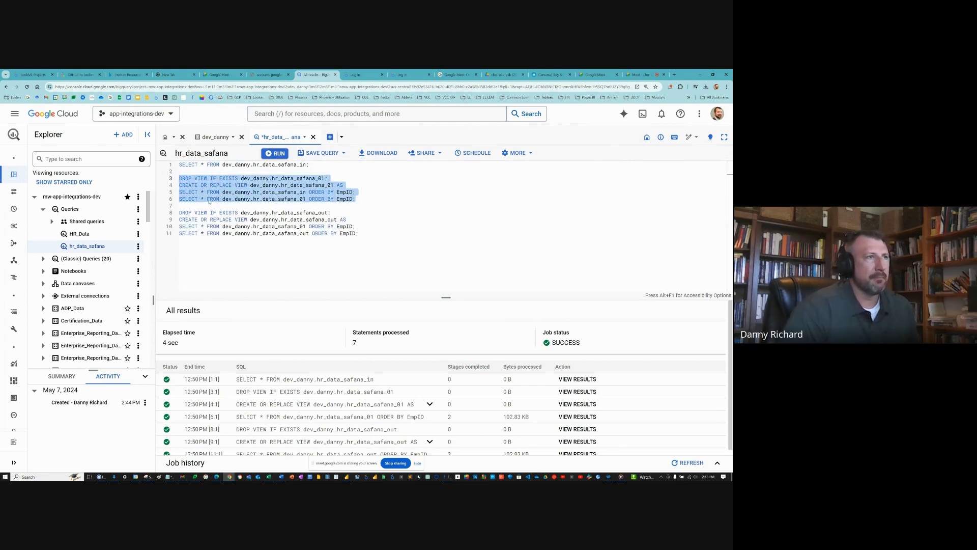
pyautogui.moveTo(360, 233); pyautogui.dragTo(175, 216)
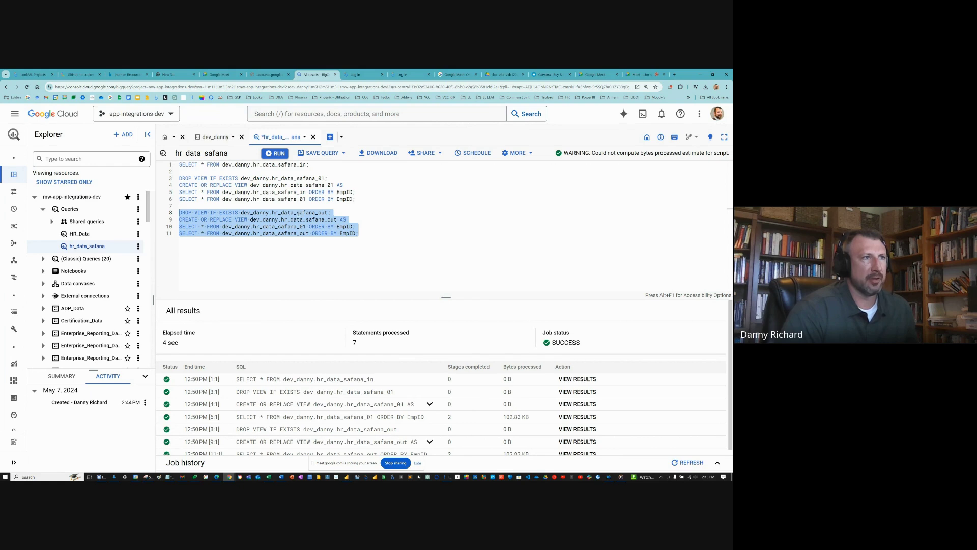
pyautogui.click(305, 219)
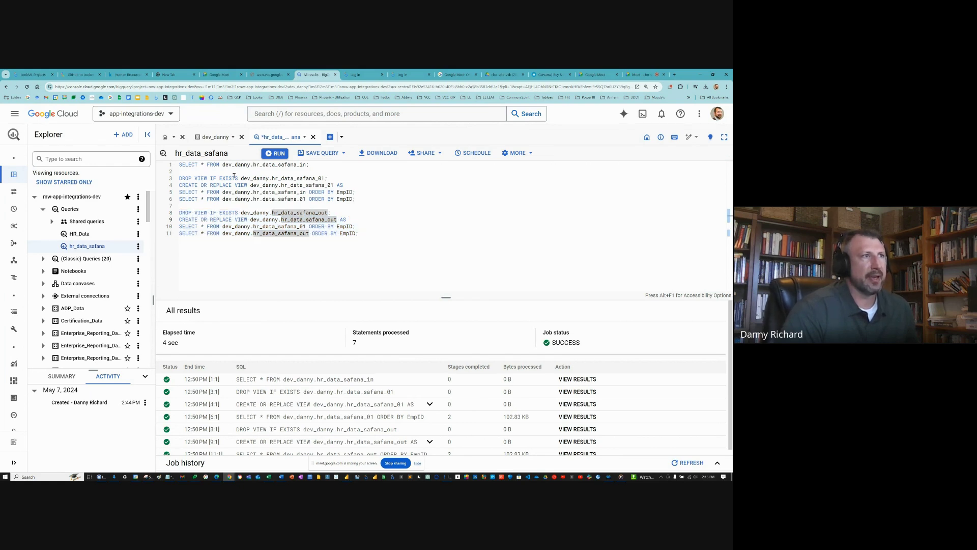
pyautogui.moveTo(359, 199); pyautogui.dragTo(176, 184)
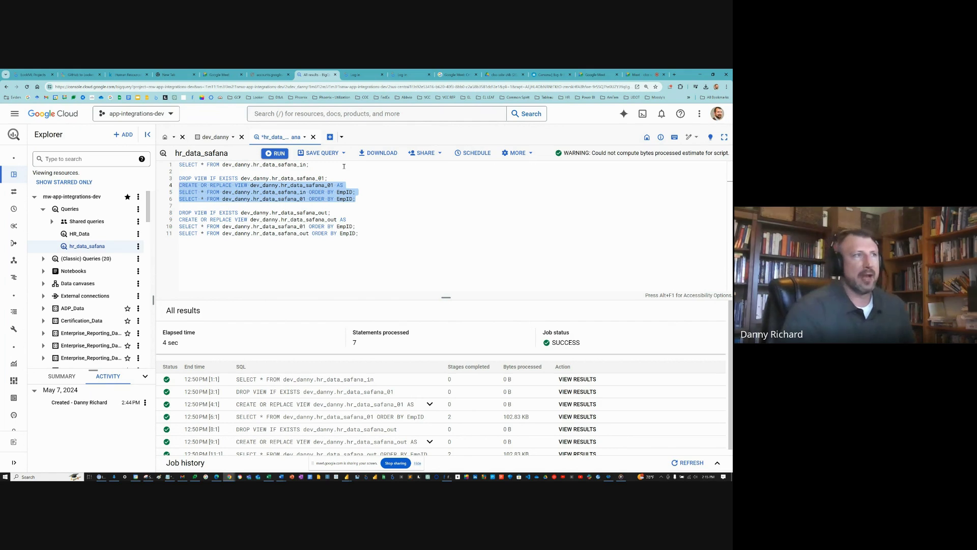
pyautogui.click(180, 165)
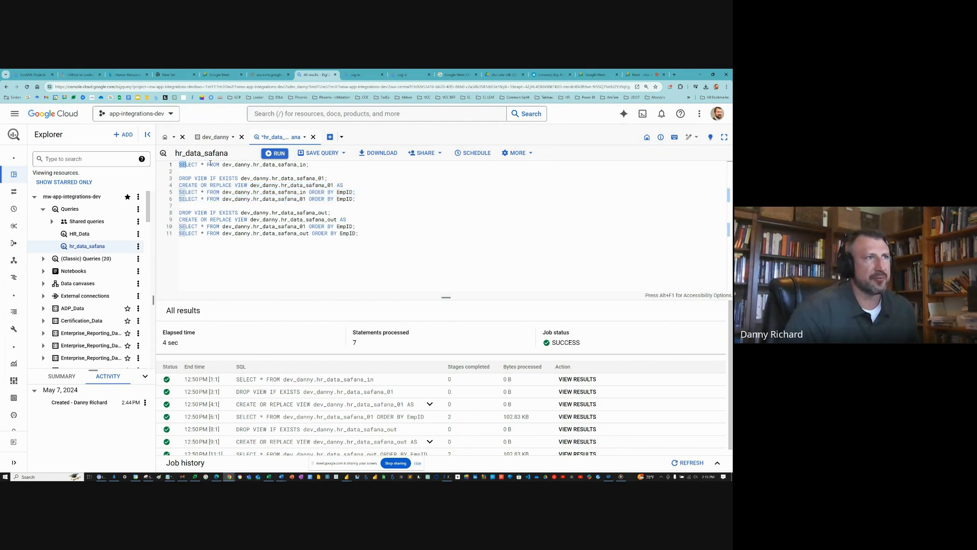
pyautogui.moveTo(210, 163); pyautogui.dragTo(319, 165)
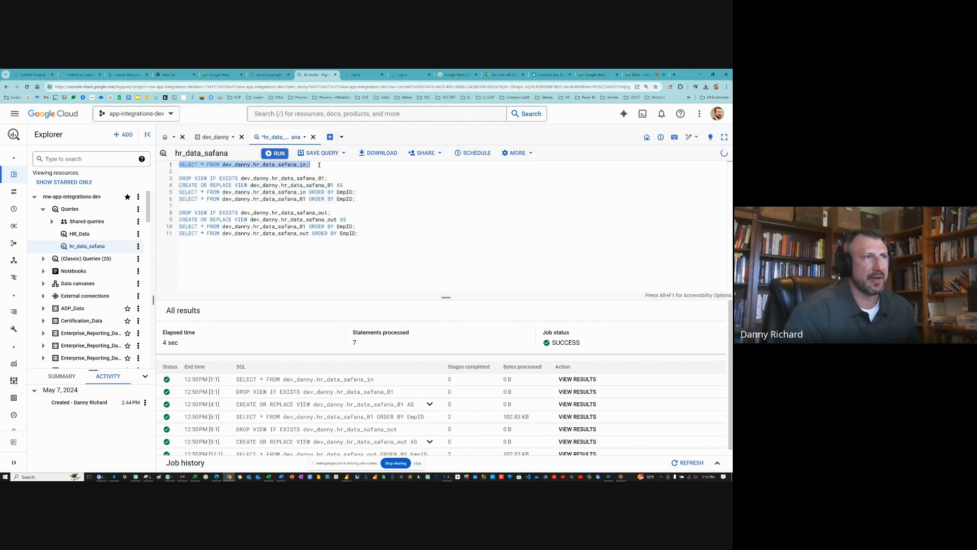
pyautogui.moveTo(360, 200); pyautogui.dragTo(172, 179)
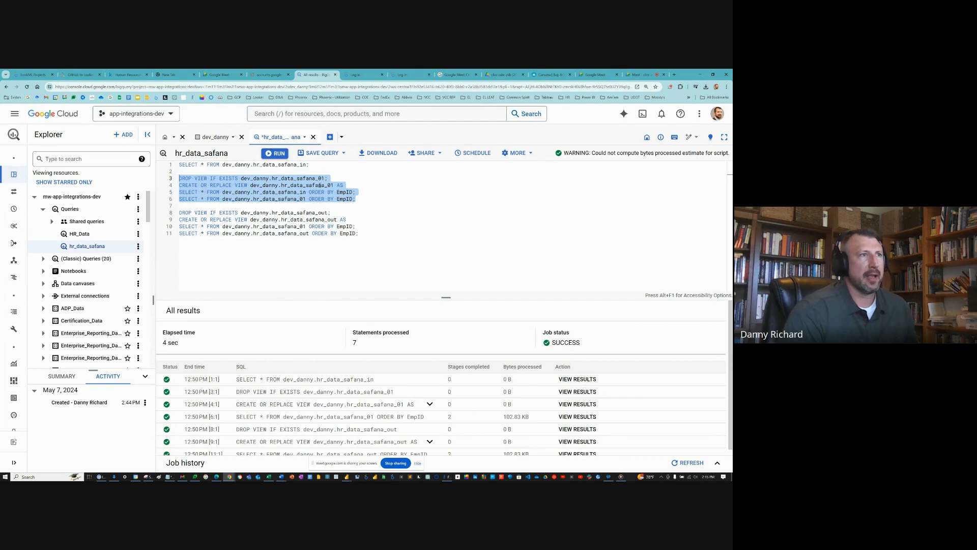
pyautogui.doubleClick(294, 193)
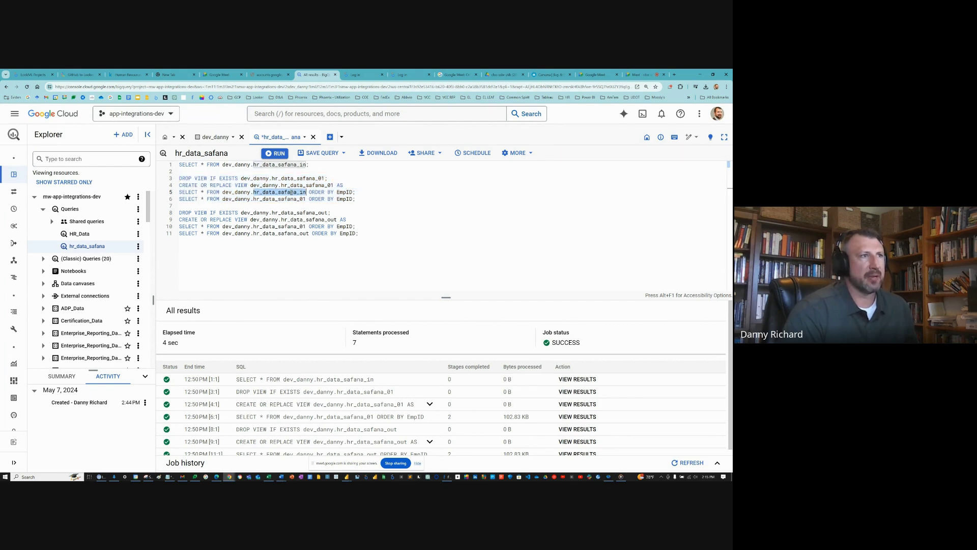
pyautogui.tripleClick(288, 227)
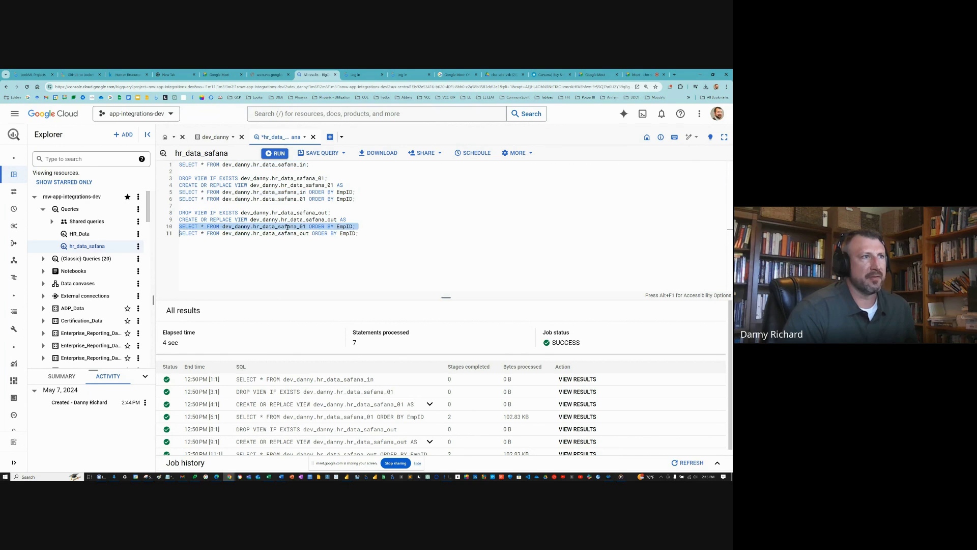
pyautogui.click(288, 227)
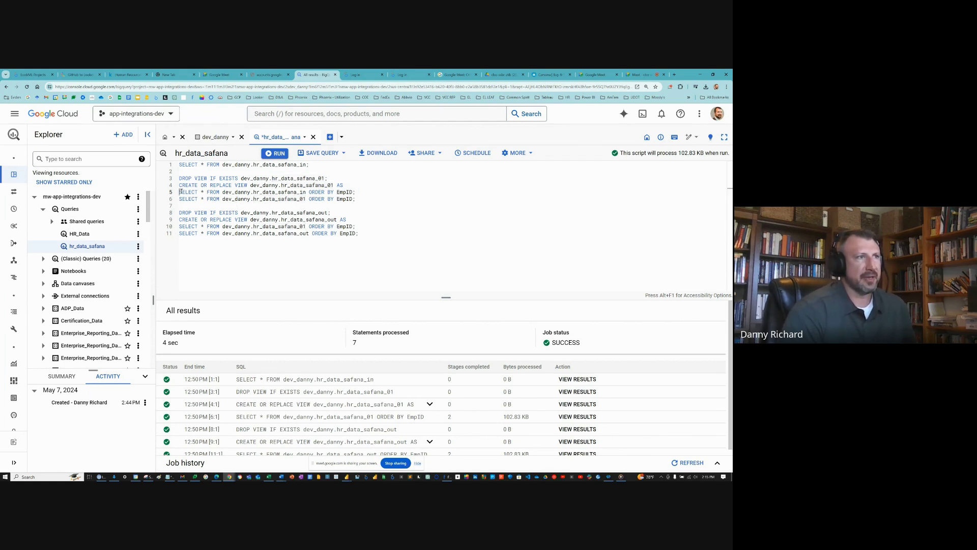
pyautogui.moveTo(179, 192); pyautogui.dragTo(362, 192)
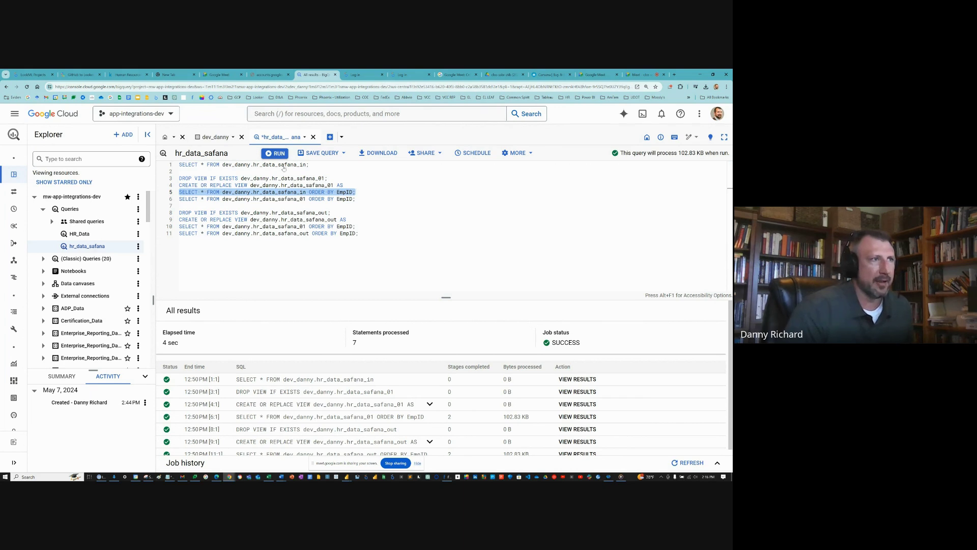
pyautogui.click(391, 241)
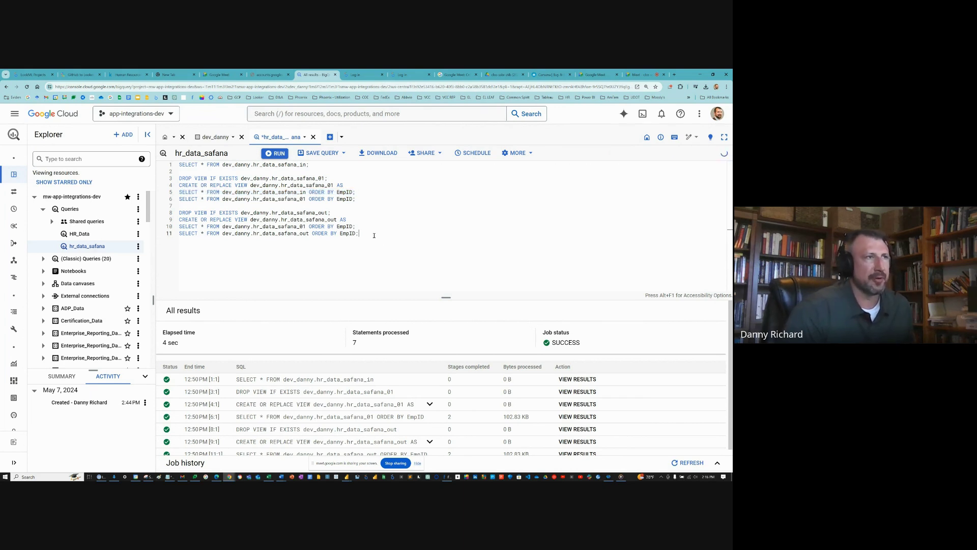
pyautogui.moveTo(374, 235); pyautogui.dragTo(176, 166)
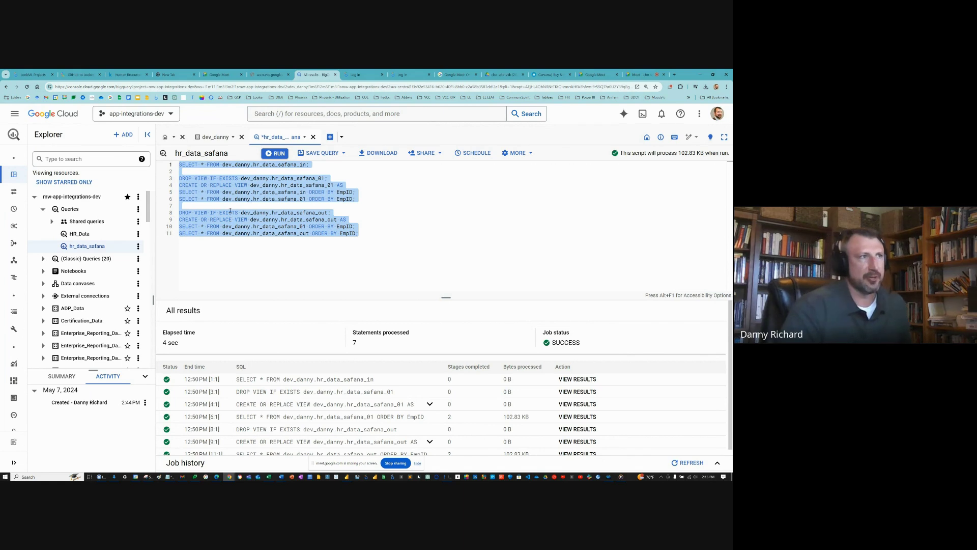
pyautogui.click(232, 165)
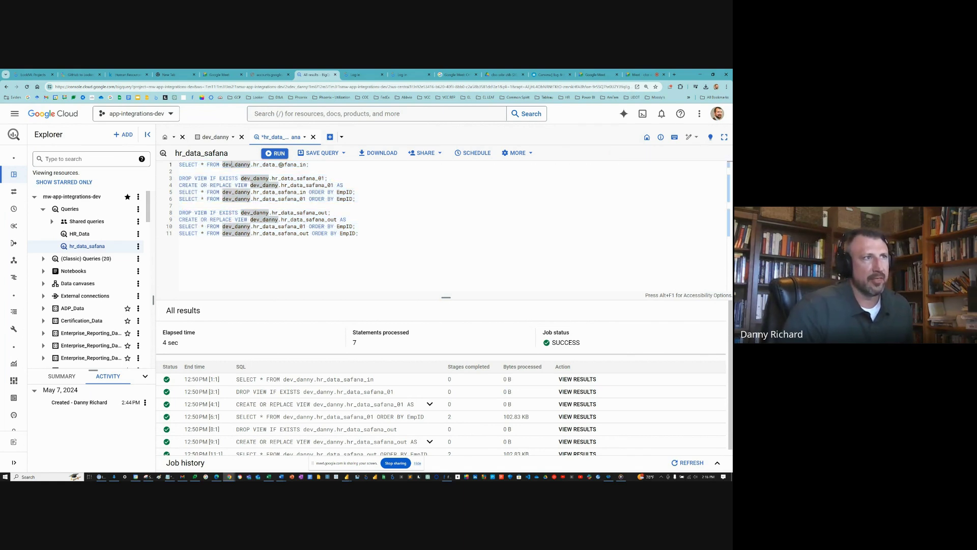
# Review the hr_data_safana_01 and hr_data_safana_out view blocks together, highlighting their statements below the hr_data_safana_in select
pyautogui.click(318, 213)
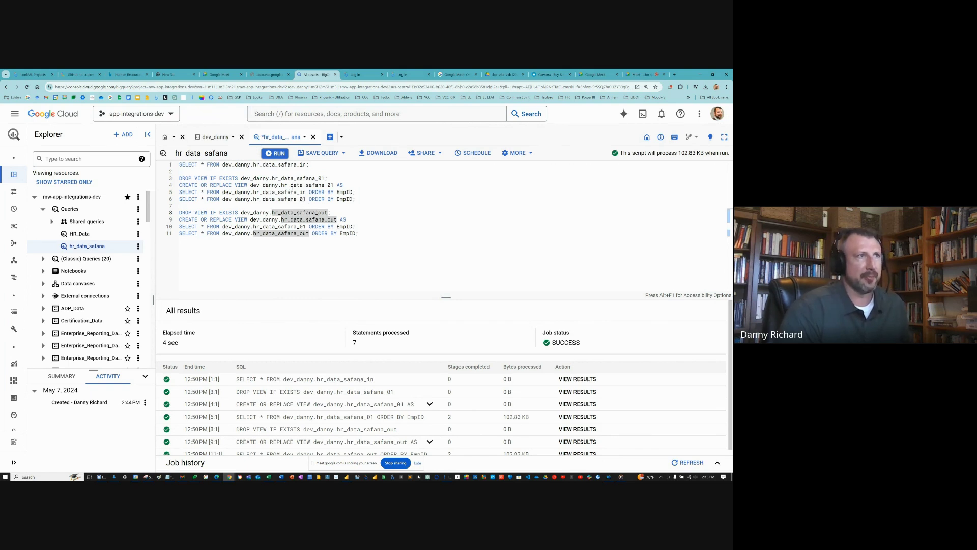
pyautogui.click(373, 234)
pyautogui.moveTo(359, 233); pyautogui.dragTo(172, 171)
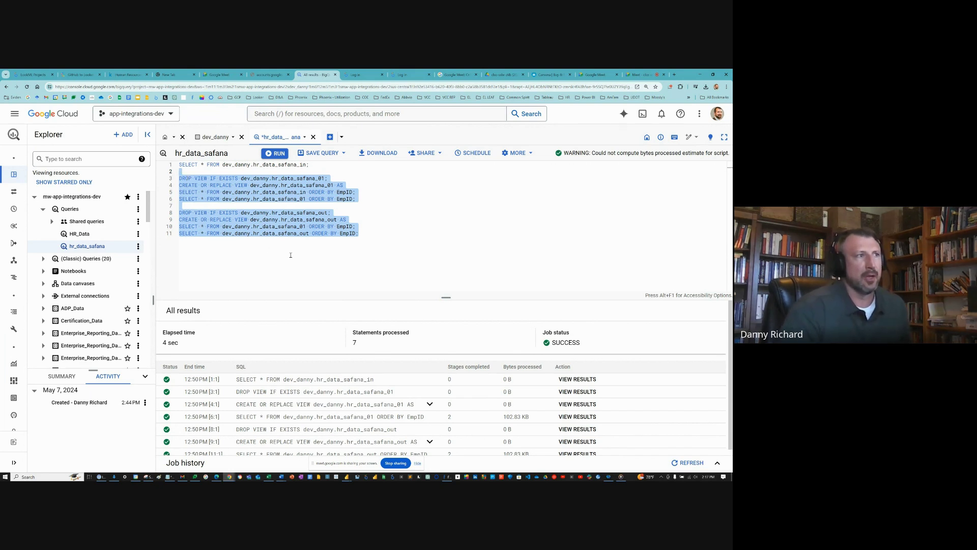
pyautogui.click(188, 178)
pyautogui.moveTo(363, 233); pyautogui.dragTo(366, 176)
pyautogui.click(181, 164)
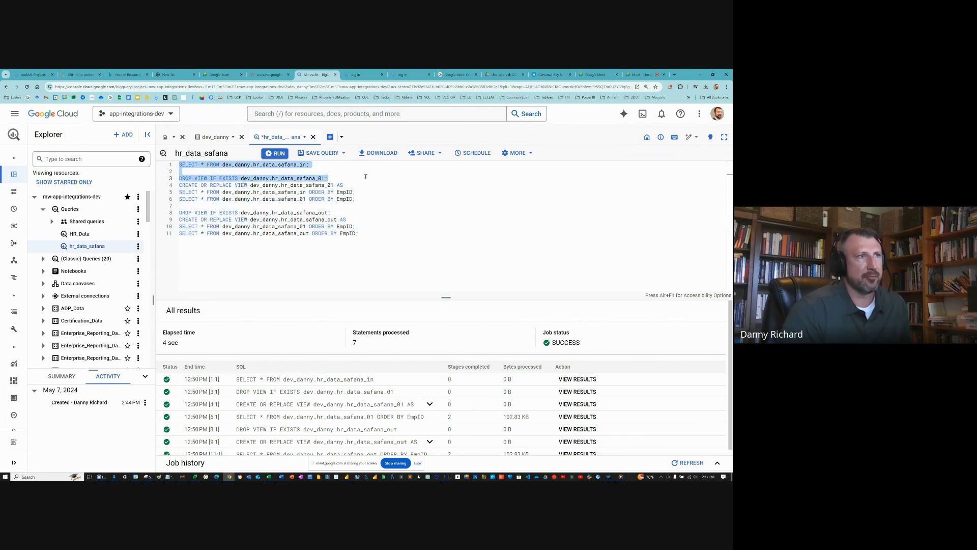
# Run only the block that drops, recreates and selects the view hr_data_safana_out, and clear the script's selection
pyautogui.click(370, 231)
pyautogui.moveTo(370, 231); pyautogui.dragTo(179, 212)
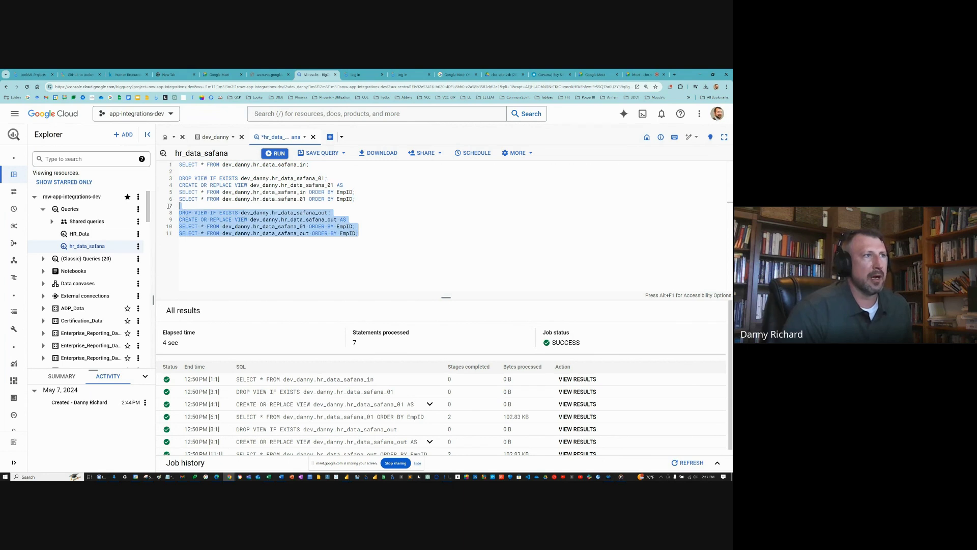
pyautogui.click(278, 154)
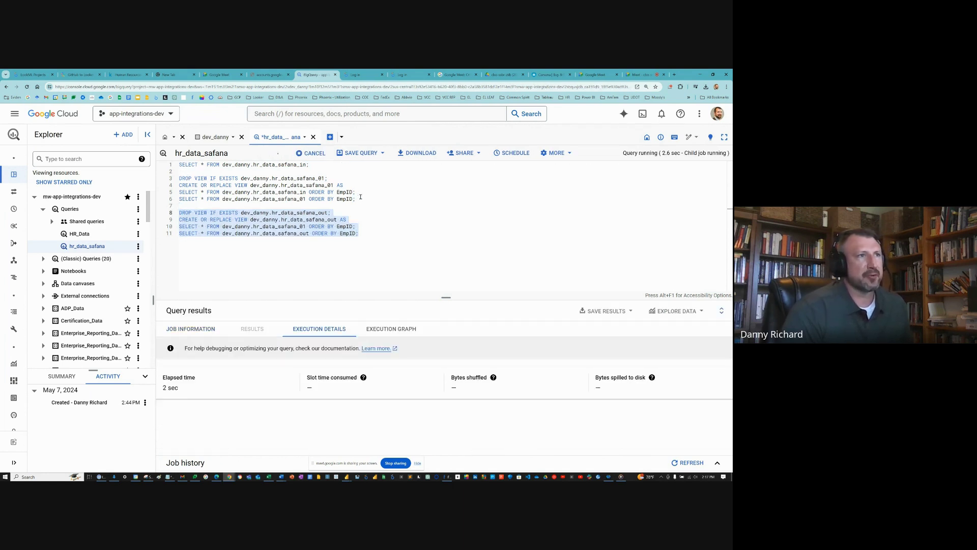
pyautogui.moveTo(360, 197); pyautogui.dragTo(179, 178)
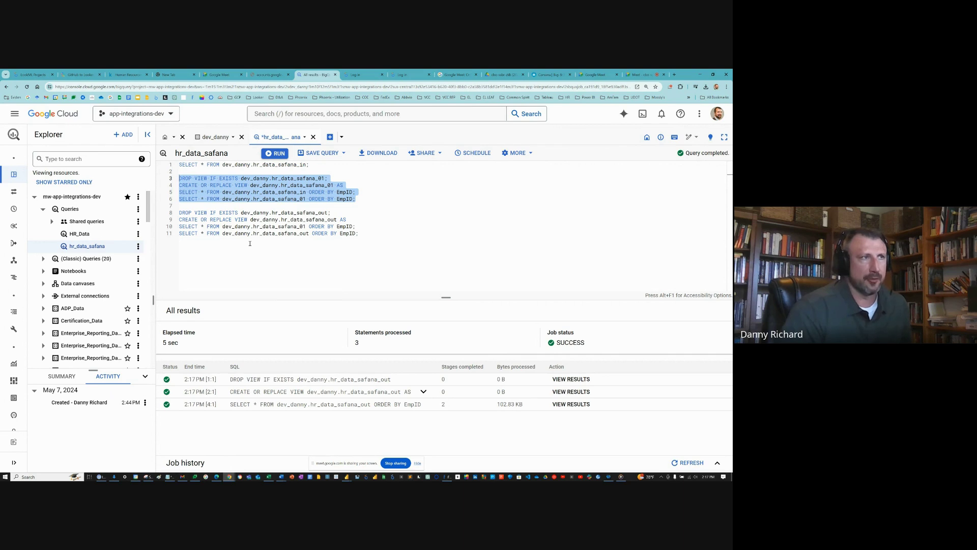
pyautogui.click(387, 241)
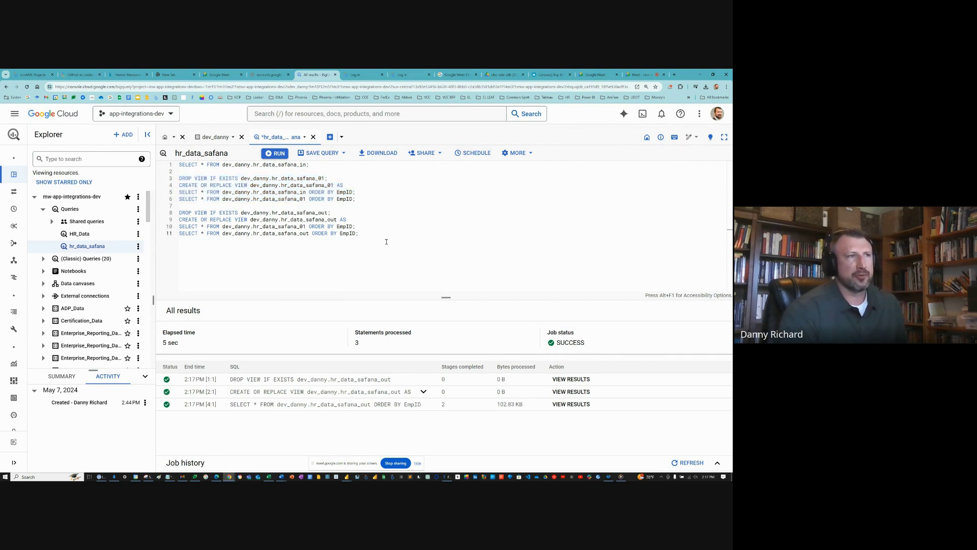